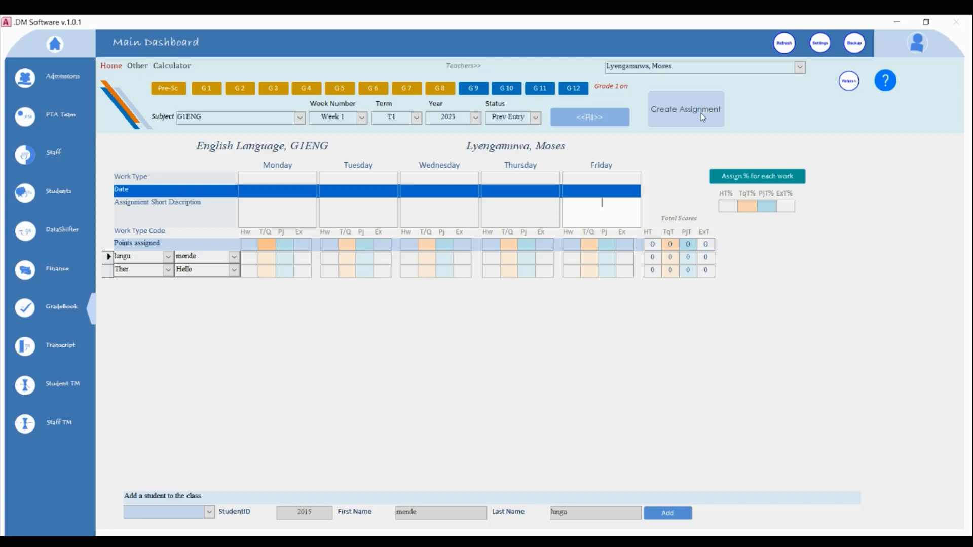
Start a new Grade 1 assignment with the work type Class/Home work
left_click(678, 111)
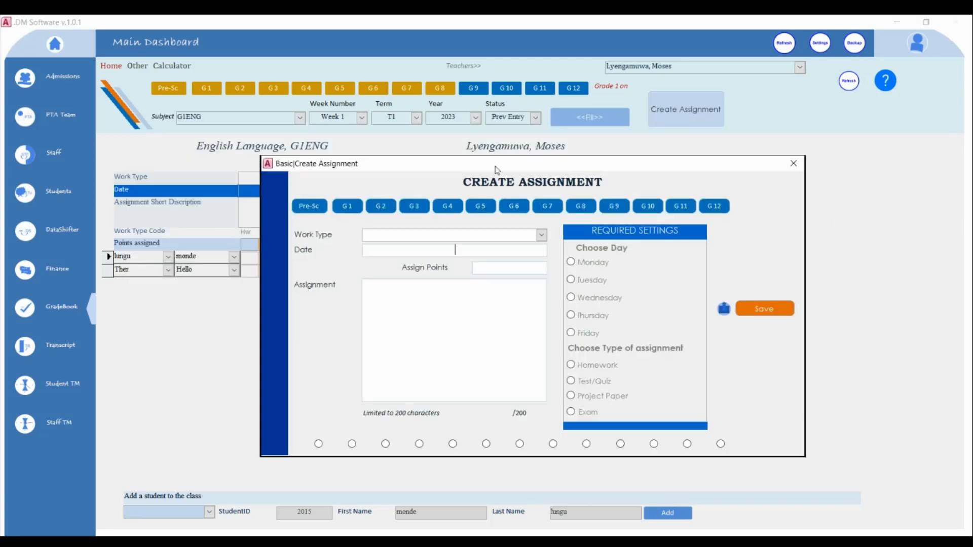
left_click(357, 210)
left_click(542, 235)
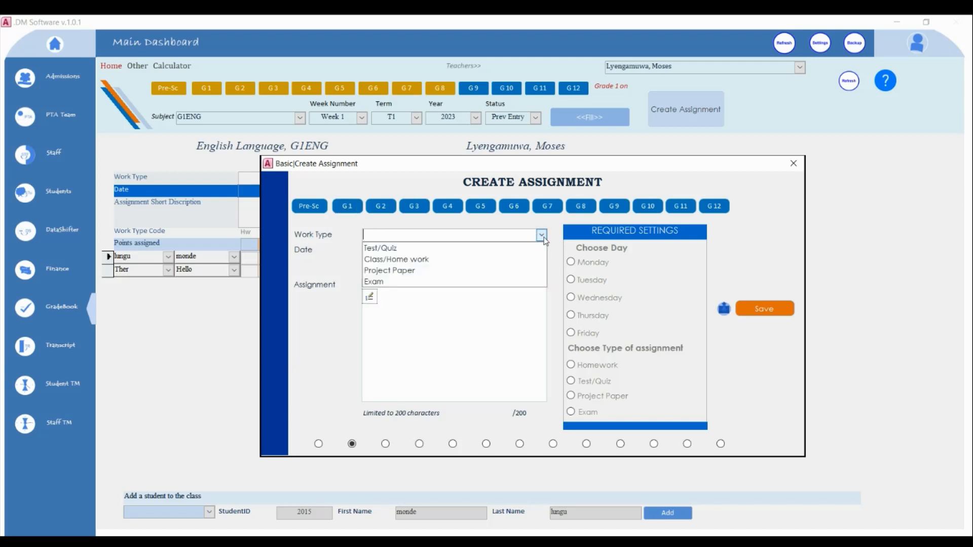
left_click(425, 259)
Date the class/home work assignment 03/12/23 and assign it 20 points
left_click(472, 250)
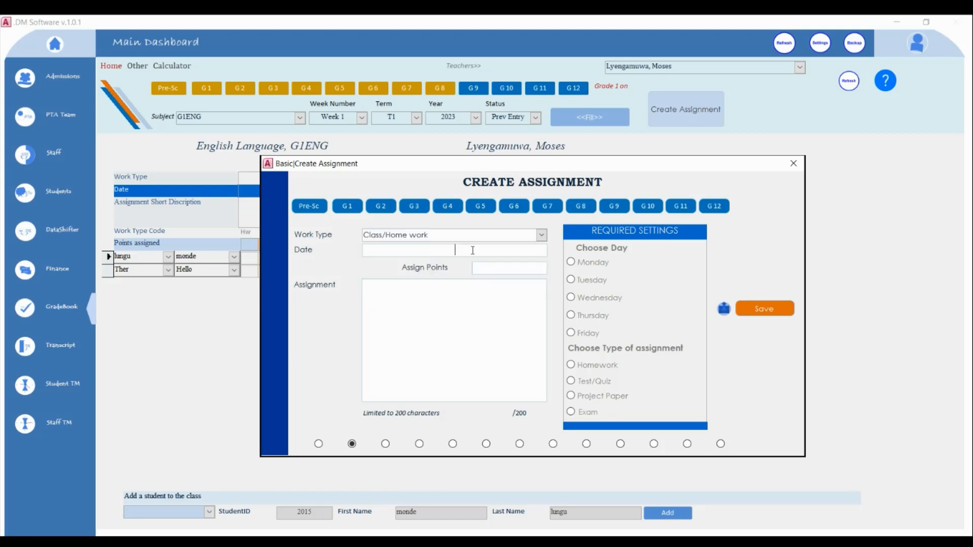
type("03/12/23")
left_click_drag(477, 249, 436, 246)
left_click(488, 271)
type("20")
left_click(469, 302)
left_click_drag(446, 168, 448, 189)
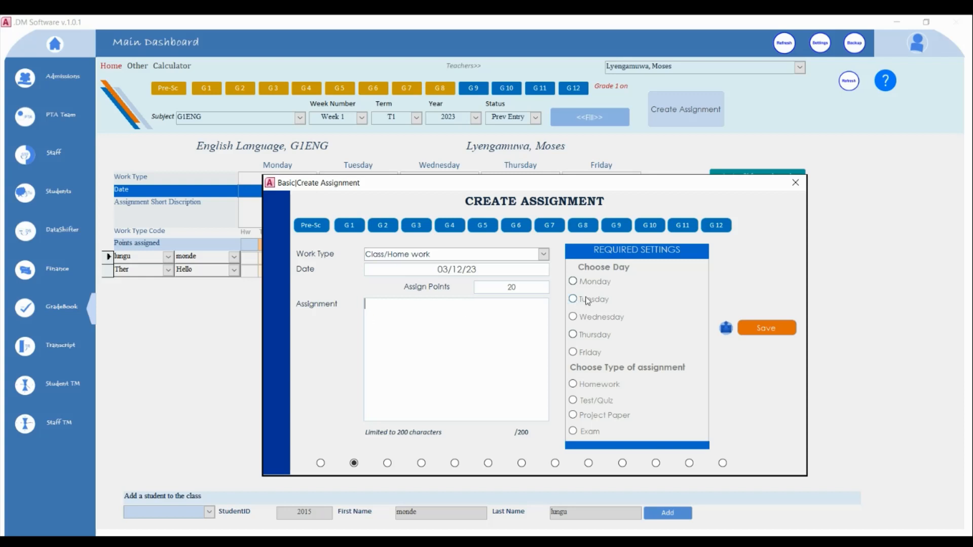
Set the assignment to Monday and Homework, save it, and refresh the gradebook
left_click(574, 283)
left_click(574, 384)
left_click(774, 326)
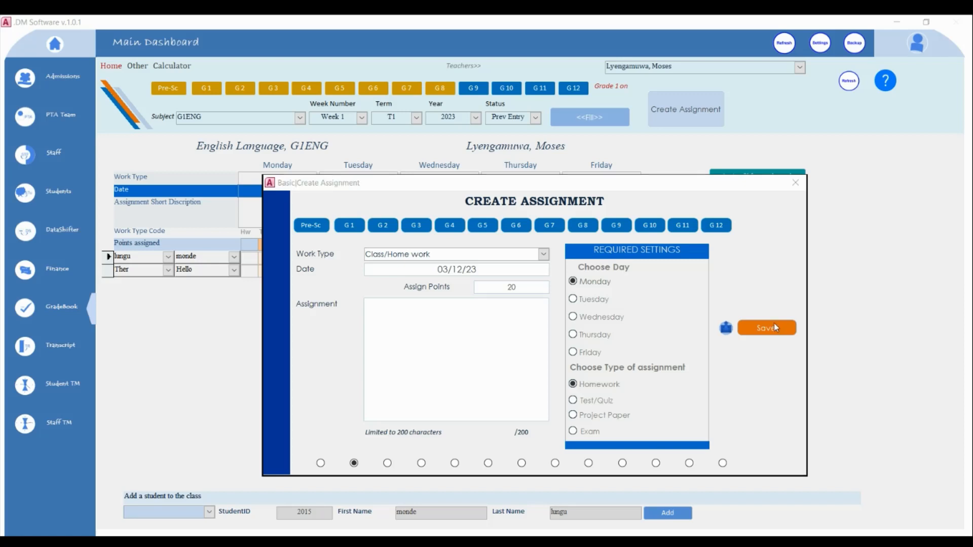
left_click(536, 328)
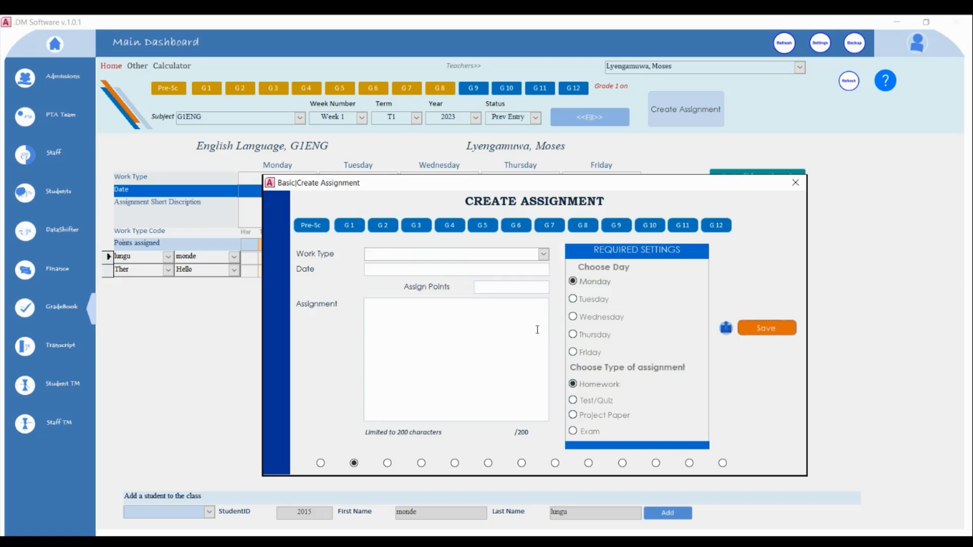
left_click(794, 183)
left_click(850, 89)
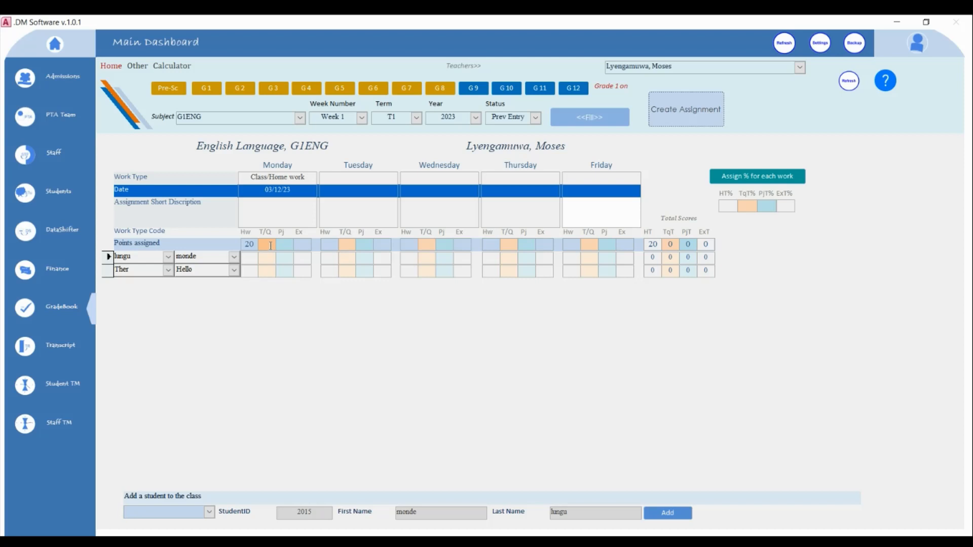
Start another Grade 1 assignment and set its work type to Class/Home work/Exam
left_click(676, 112)
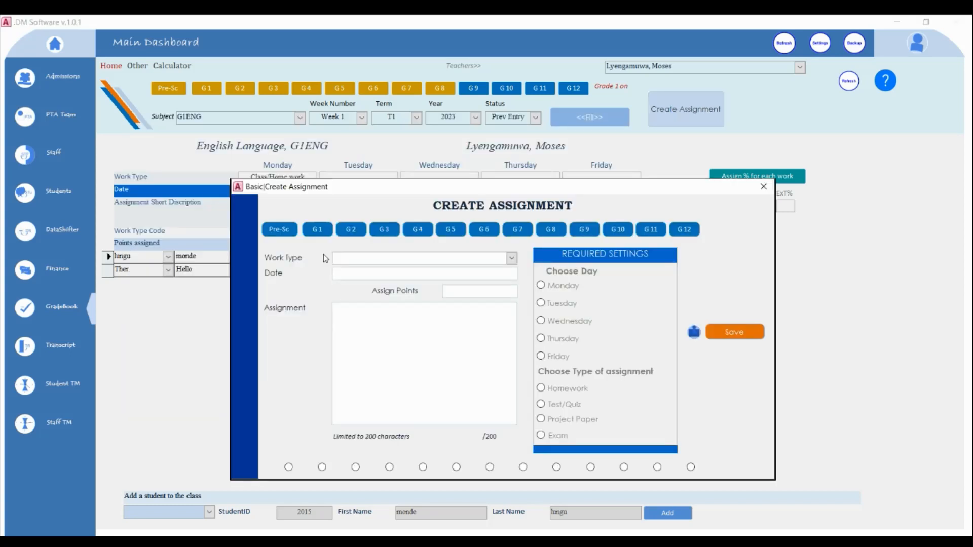
left_click(512, 258)
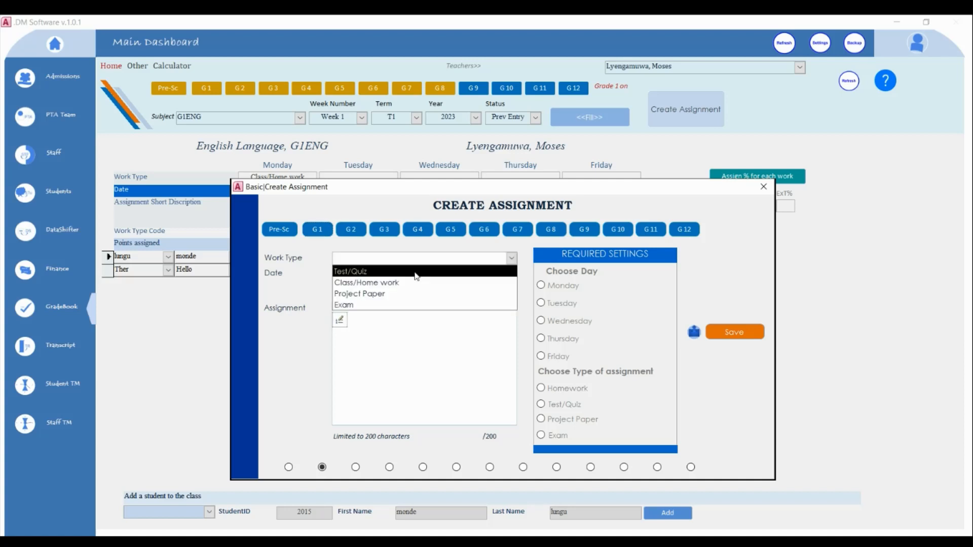
left_click(373, 282)
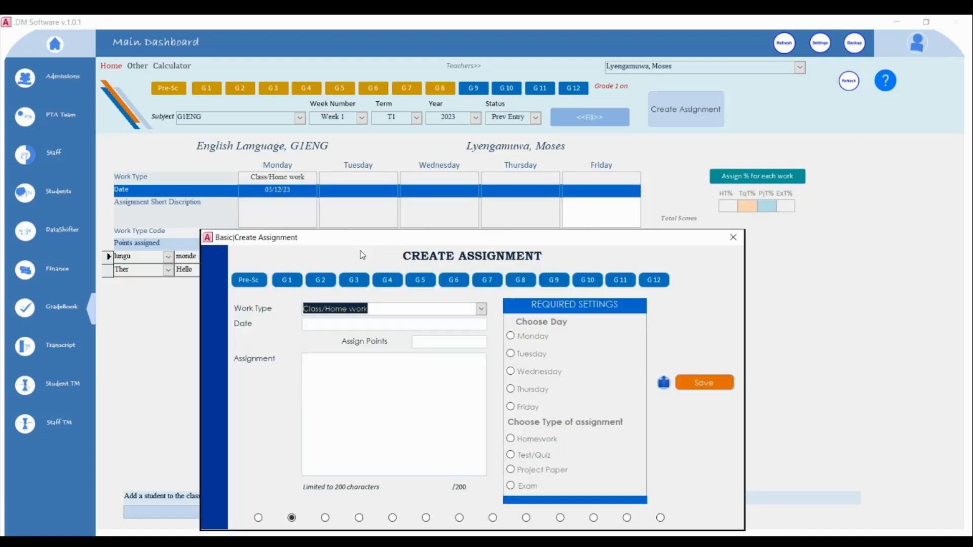
left_click(486, 289)
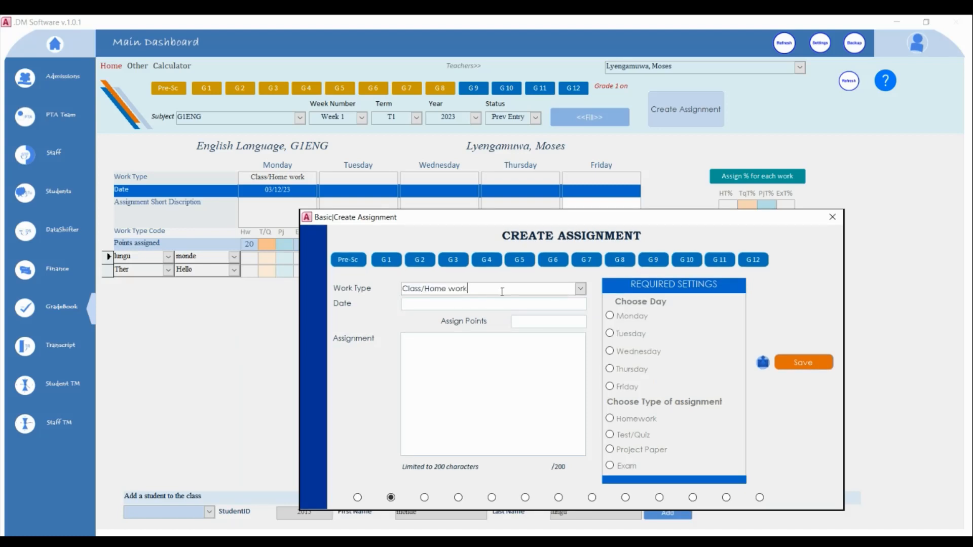
type("/Exam")
left_click_drag(424, 217, 447, 218)
left_click_drag(513, 290, 425, 290)
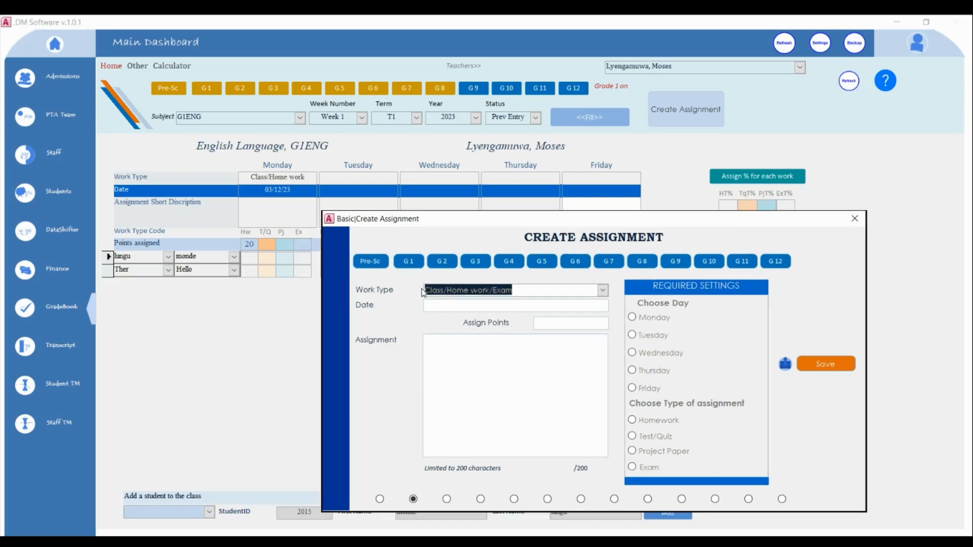
Date the Class/Home work/Exam assignment 03/12/23 and assign it 50 points
left_click(521, 304)
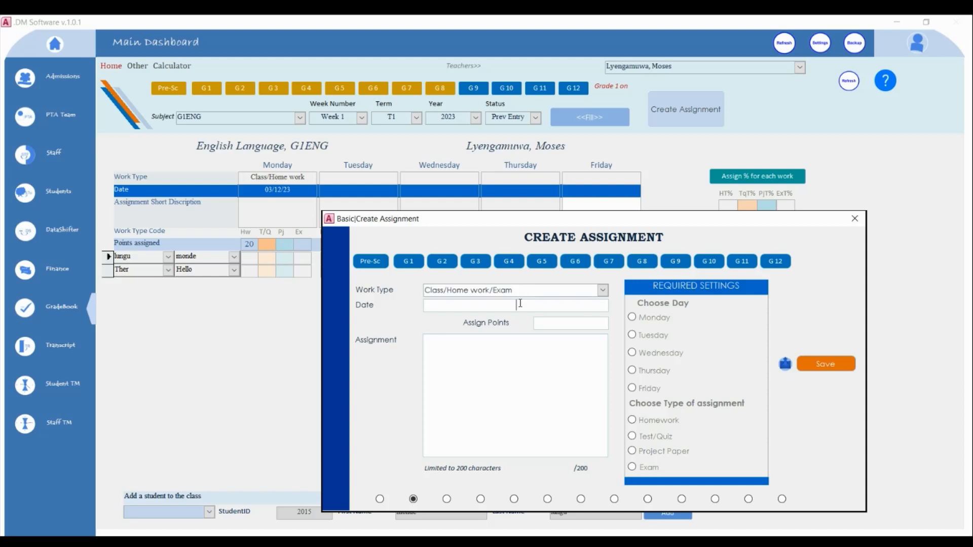
type("03/12/23")
left_click_drag(537, 307, 481, 305)
left_click(855, 218)
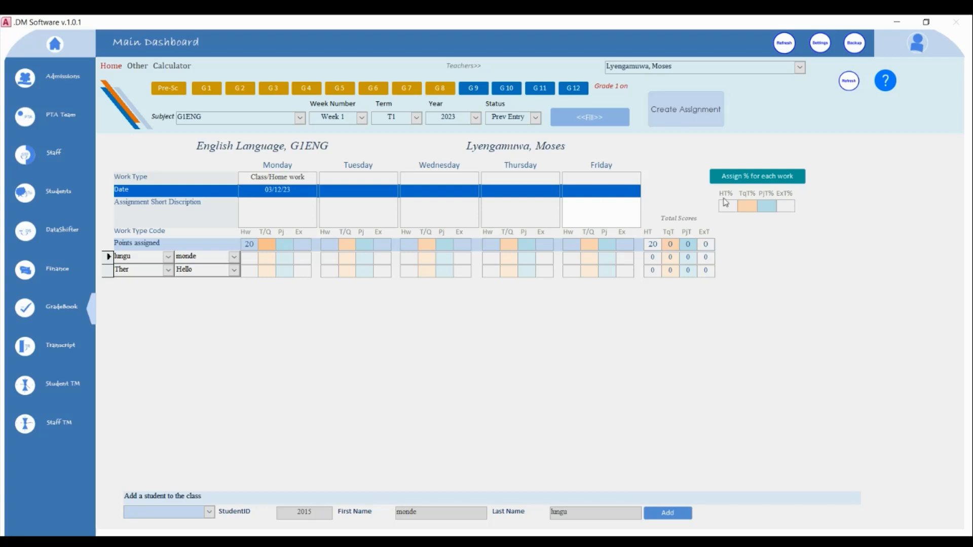
left_click(690, 118)
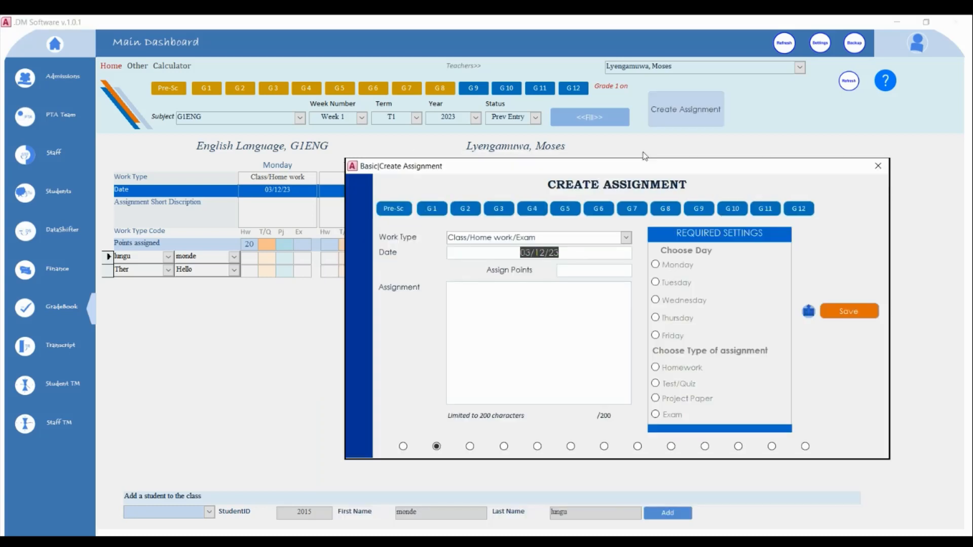
left_click(519, 334)
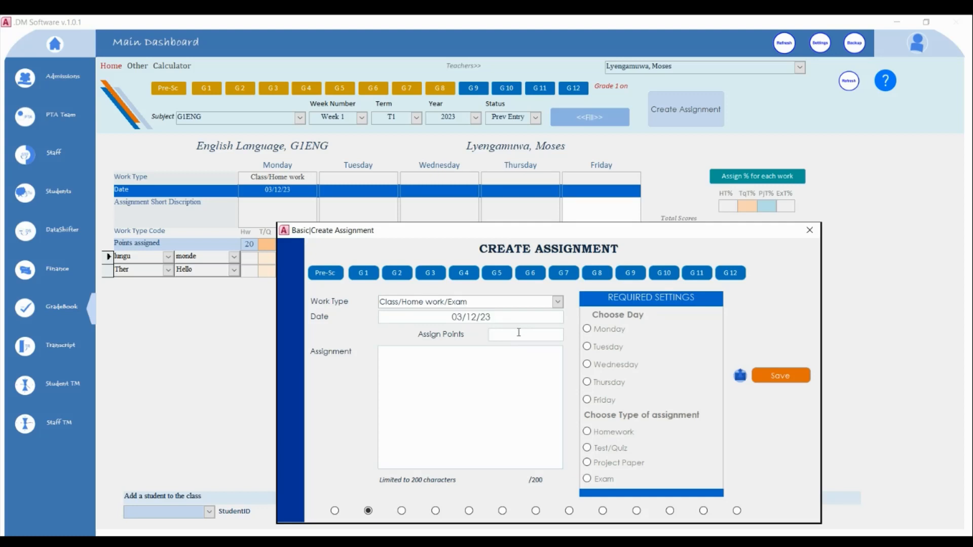
type("50")
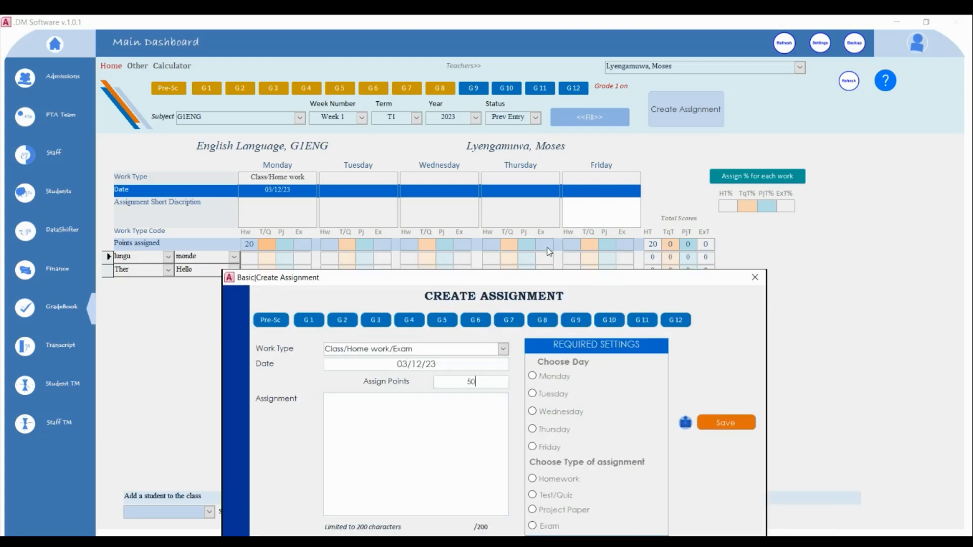
left_click_drag(520, 281, 641, 197)
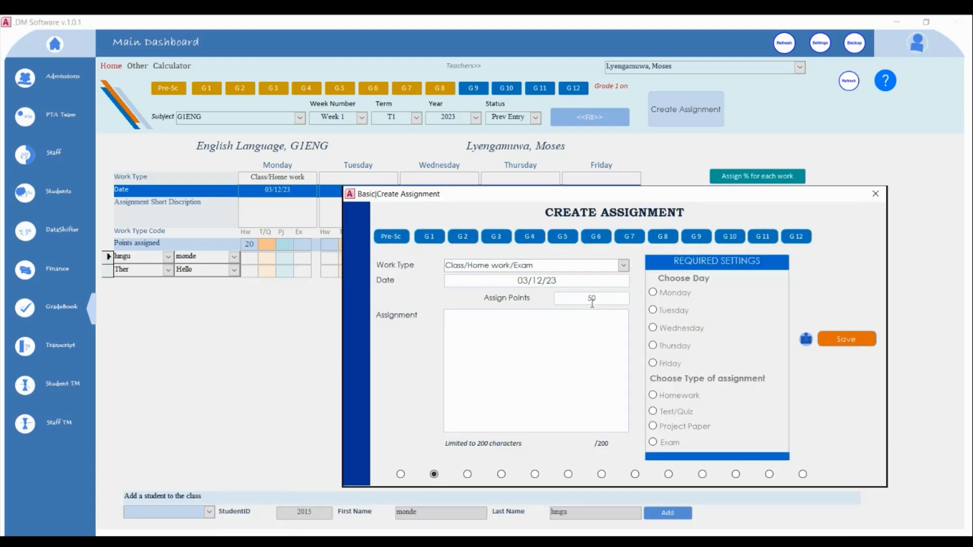
Choose Monday and Exam for the assignment and enter "Anything here" as its description
left_click(653, 294)
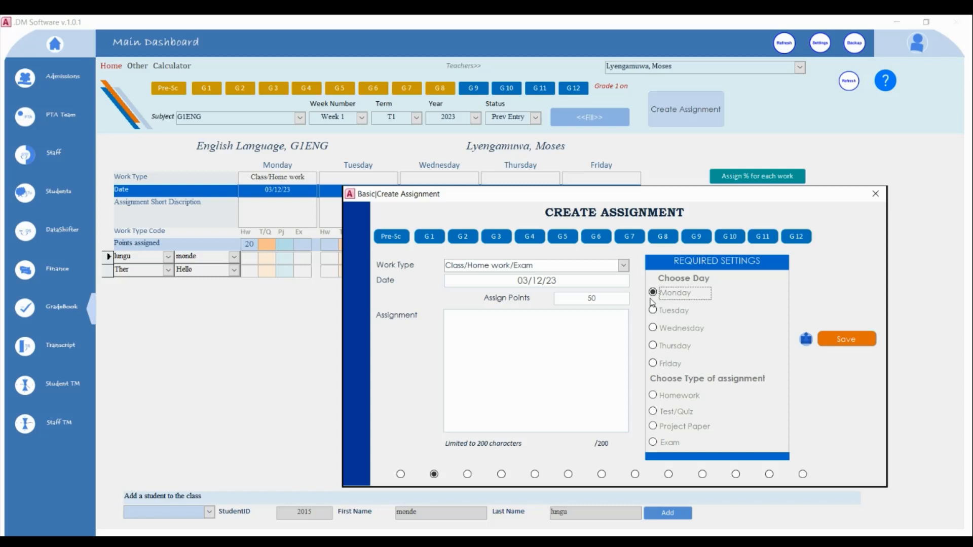
left_click(502, 323)
type("Anything here")
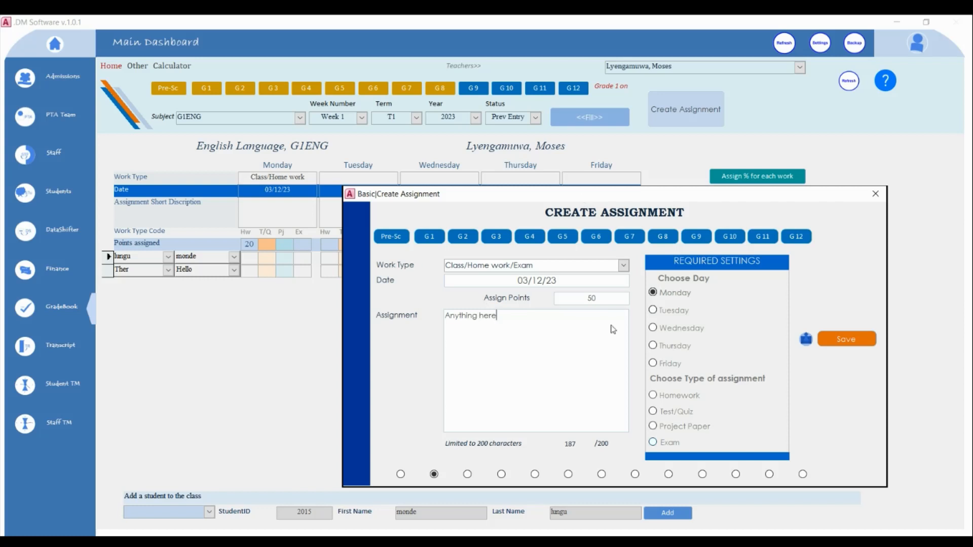
left_click(653, 442)
Save the Monday exam assignment, close the form, and refresh the gradebook
left_click(854, 344)
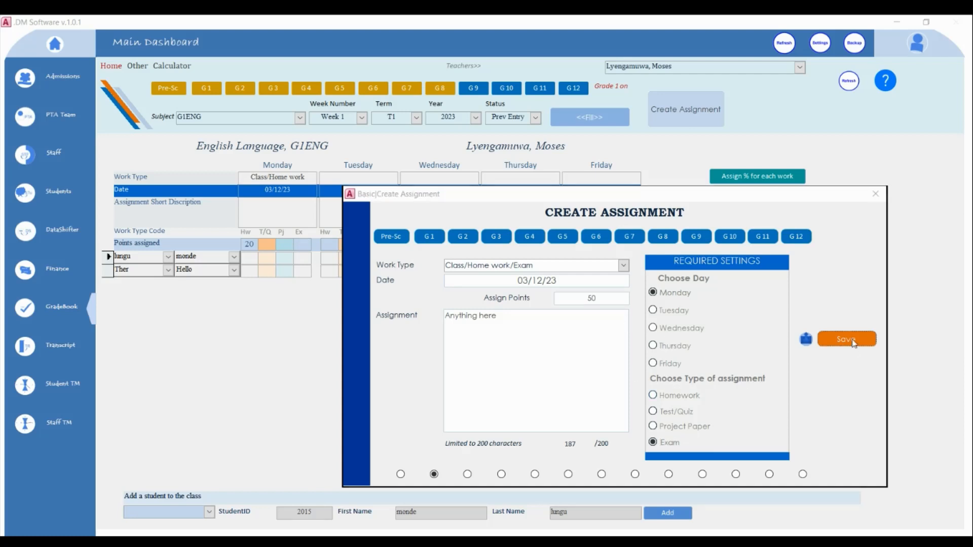
left_click(529, 326)
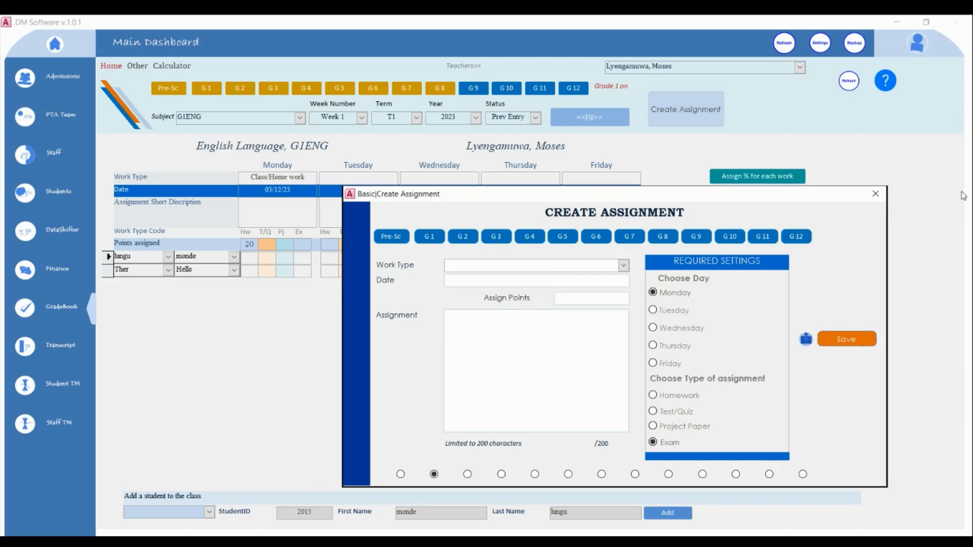
left_click(875, 195)
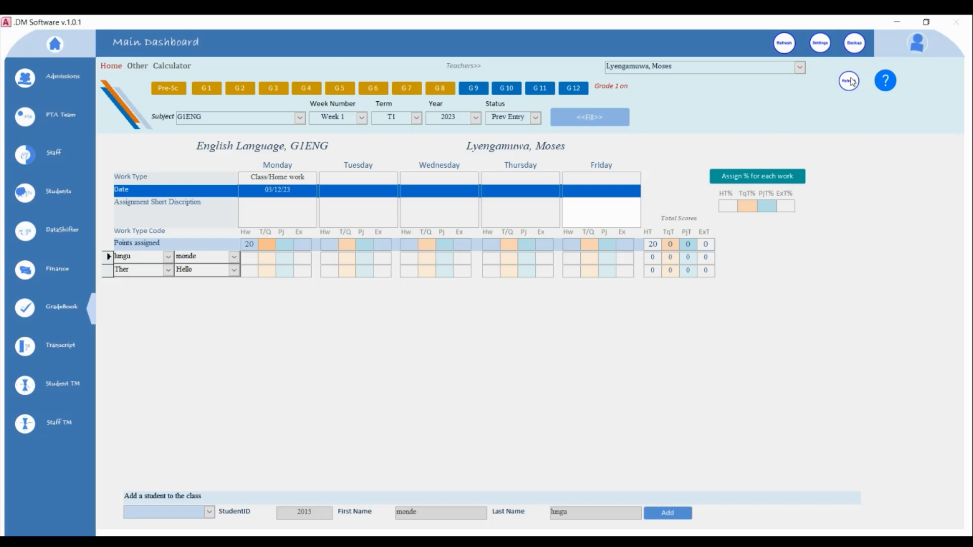
left_click(686, 113)
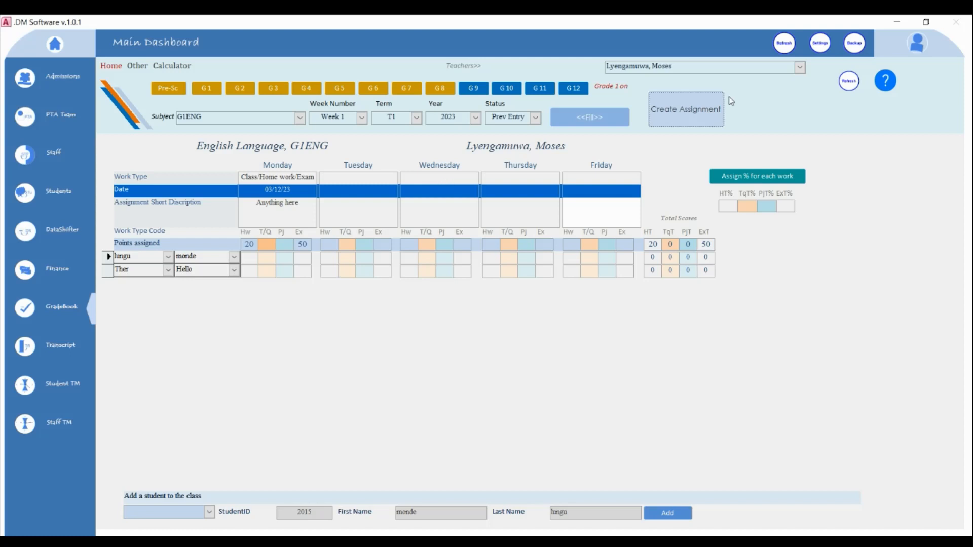
Start a new Grade 1 assignment with the work type Project Paper
left_click(683, 116)
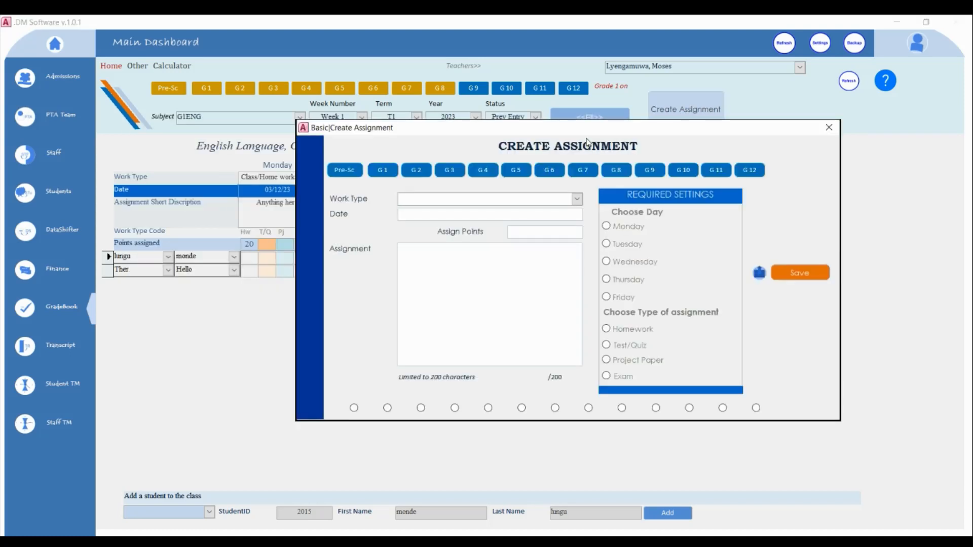
left_click(383, 171)
left_click(576, 198)
left_click(426, 234)
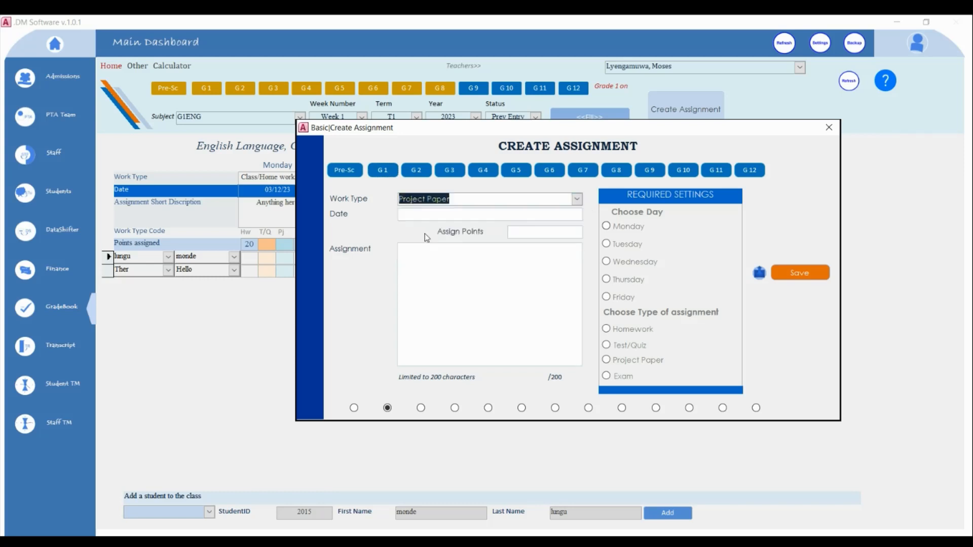
Date the project paper 03/15/23 and assign it 10 points
left_click(468, 214)
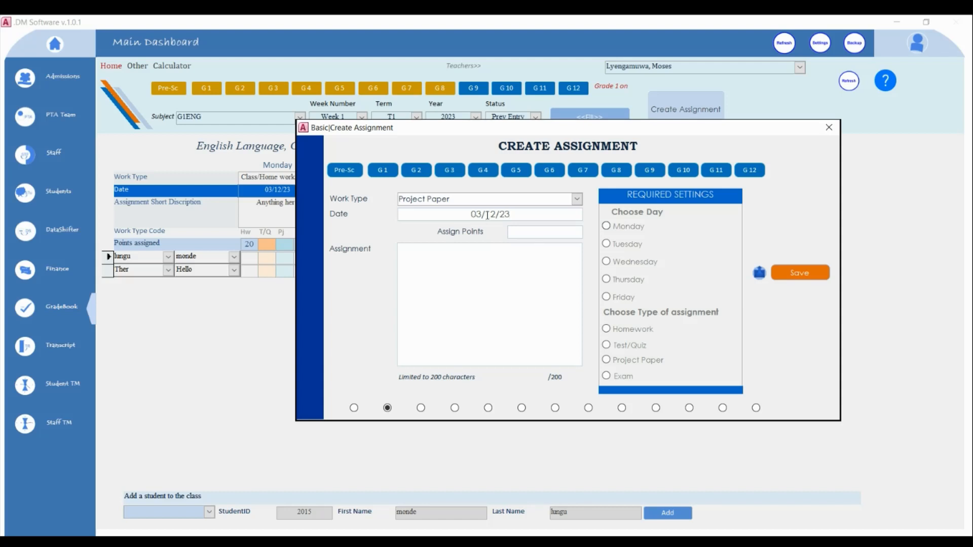
left_click(493, 214)
left_click(535, 235)
type("2")
key("BackSpace")
type("10")
Enter "Draw a tree" as the project paper's assignment description
left_click(456, 264)
type("Danc")
key("BackSpace")
key("BackSpace")
key("BackSpace")
type("raw a tree")
Set the assignment to Wednesday and Project Paper, save it, and refresh the gradebook
left_click_drag(609, 138, 683, 126)
left_click(581, 299)
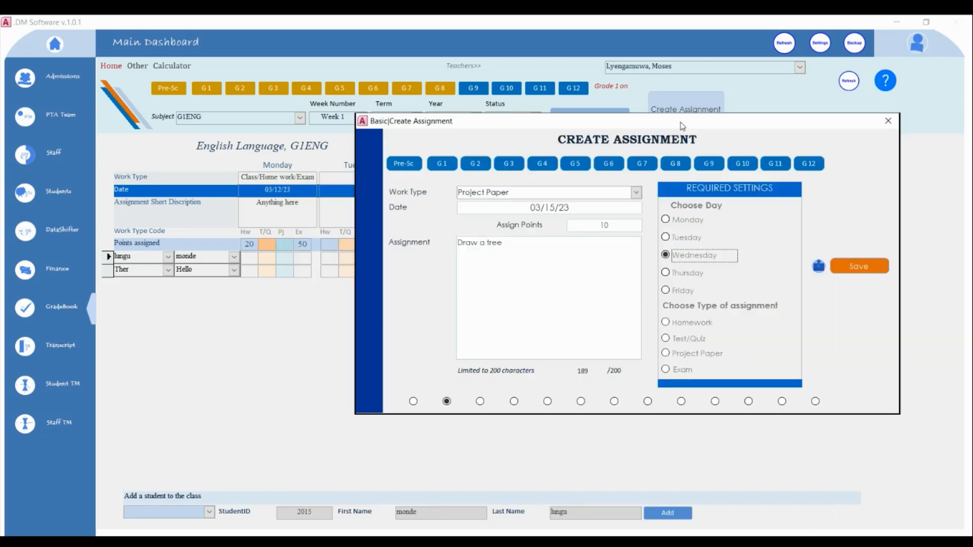
left_click(668, 355)
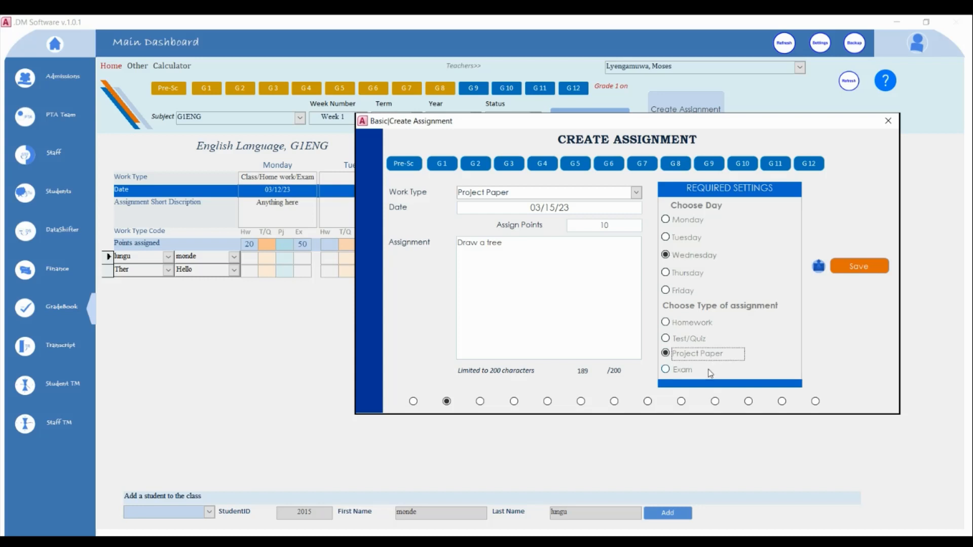
left_click(865, 266)
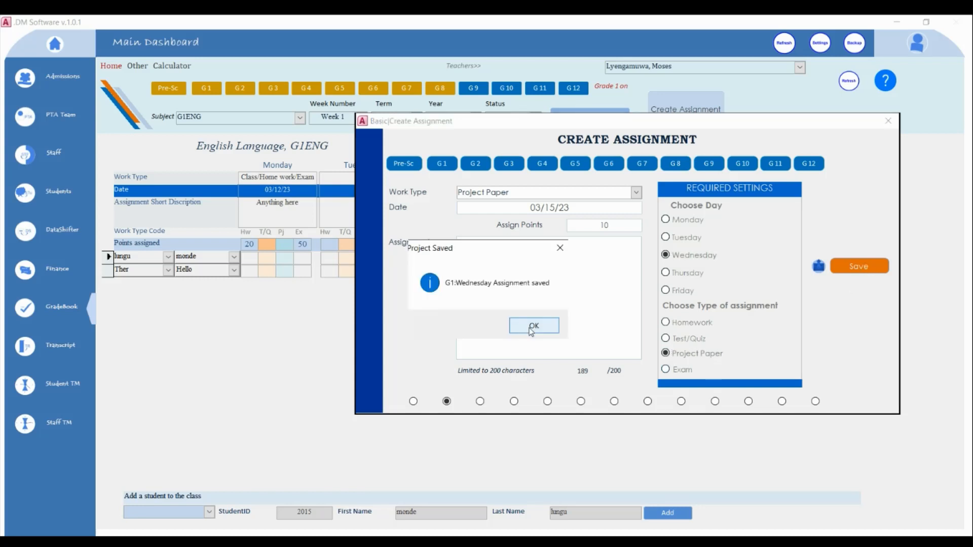
key("Return")
left_click(888, 128)
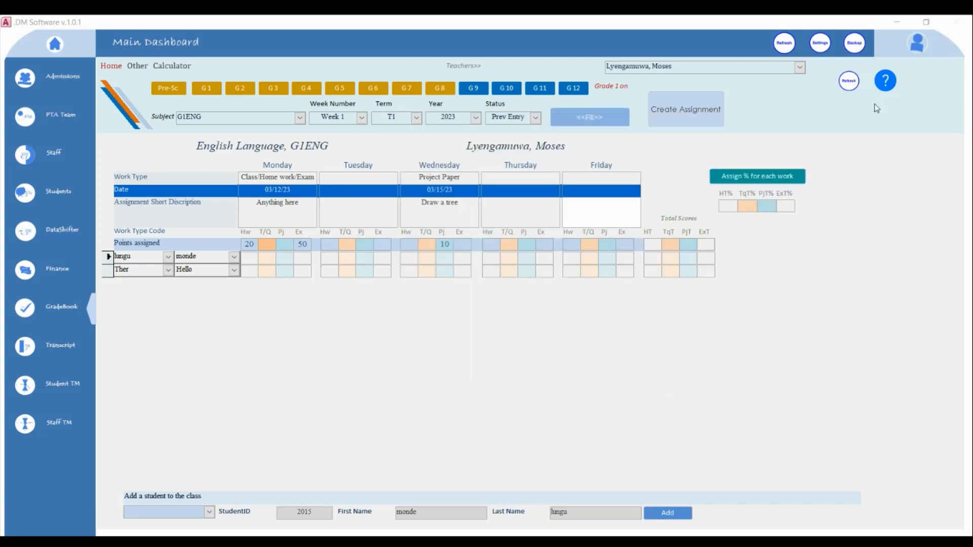
left_click(850, 83)
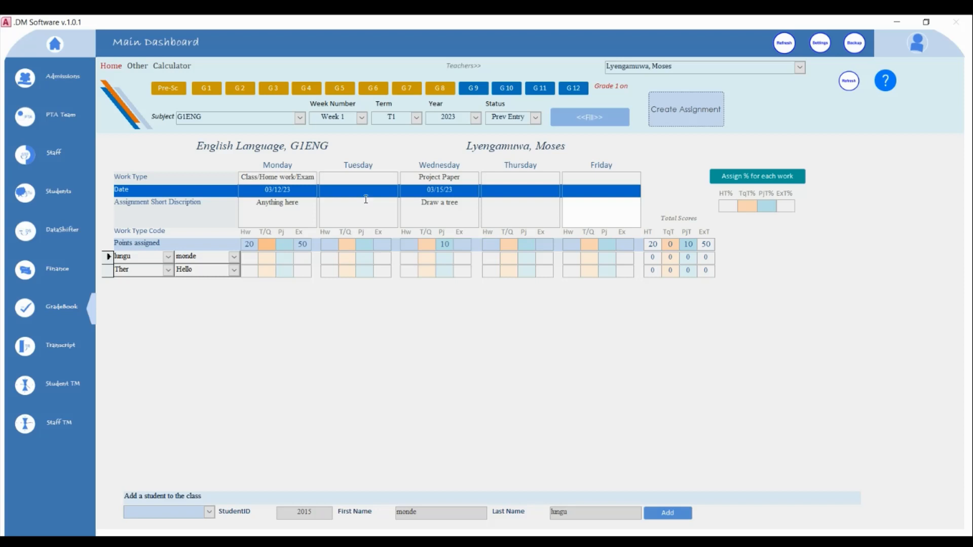
Enter Monday homework scores of 19 for the first student and 18 for the second
left_click(254, 257)
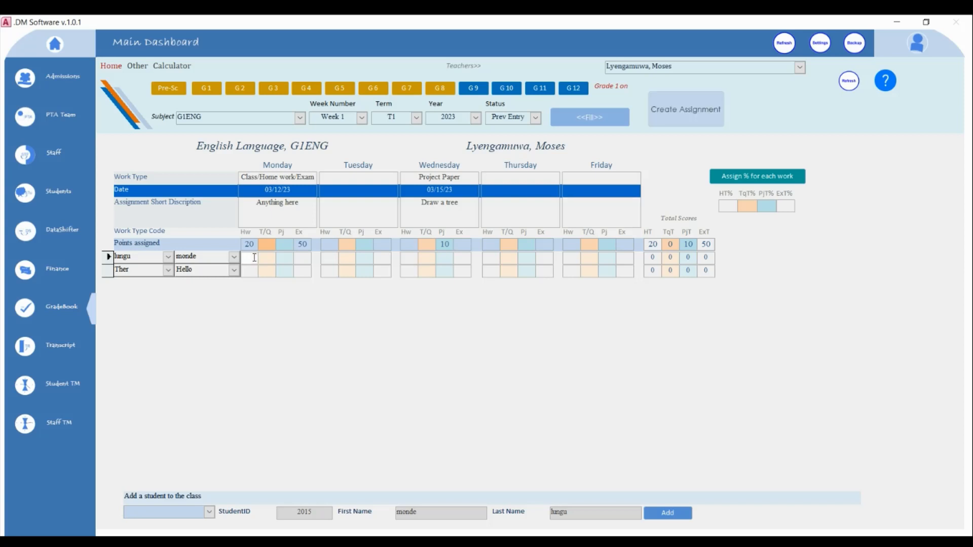
type("19")
left_click(255, 272)
type("18")
Enter Monday exam scores of 40 for the first student and 48 for the second
left_click(302, 260)
type("40")
left_click(307, 270)
type("48")
Enter Wednesday project scores of 8 for the first student and 7 for the second, and refresh the totals
left_click(443, 257)
type("8")
left_click(442, 271)
type("7")
left_click(851, 80)
Set the Grade 1 class percentages to 30 for homework, 0 for test/quiz, 20 for project paper, and 50 for exam
left_click(755, 181)
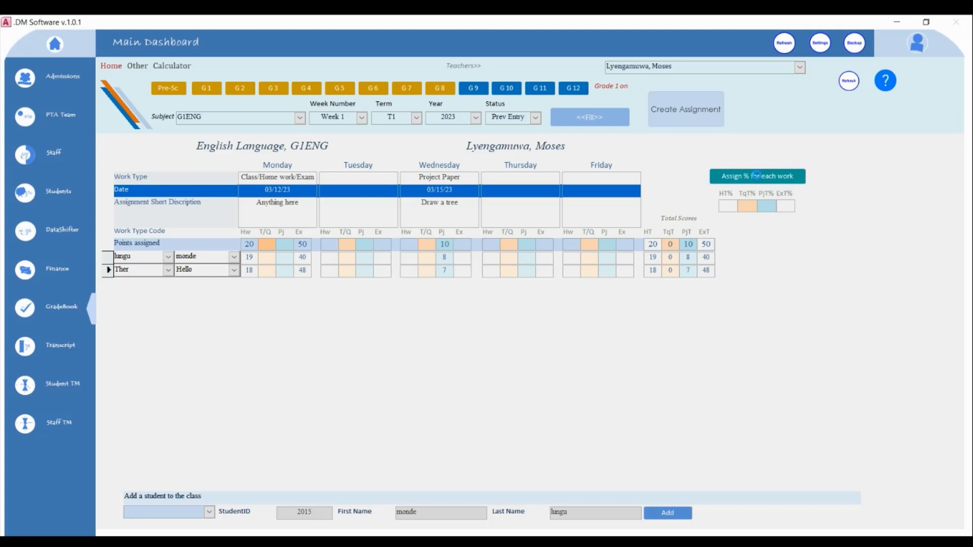
left_click_drag(391, 125, 581, 248)
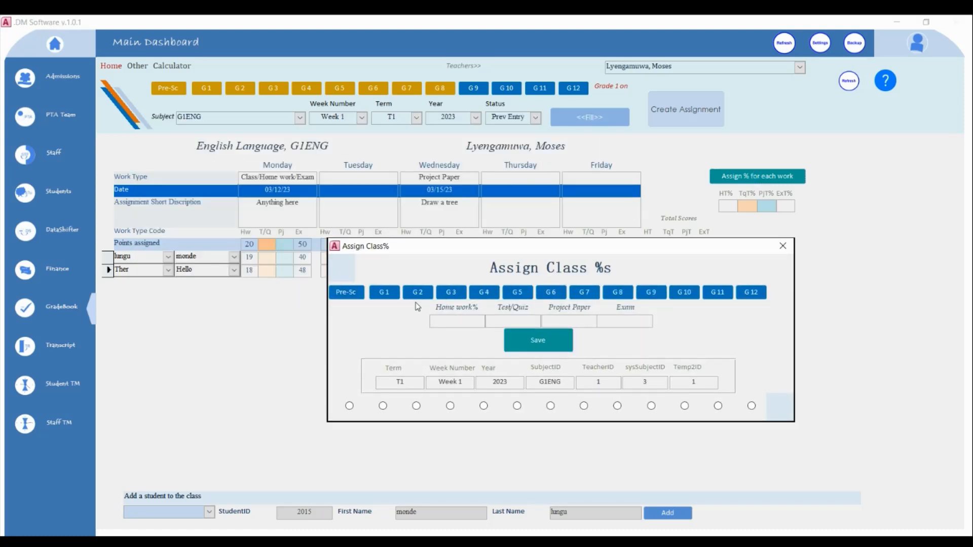
left_click(384, 291)
type("30")
left_click(571, 321)
type("20")
left_click(617, 320)
type("50")
left_click(507, 320)
type("0")
Save the Grade 1 class percentages and refresh the gradebook
left_click(536, 340)
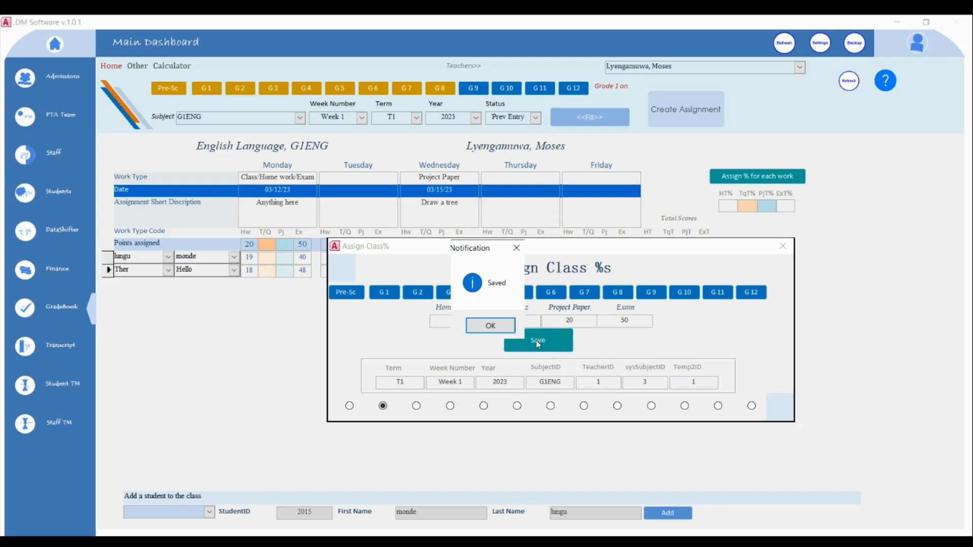
left_click(487, 327)
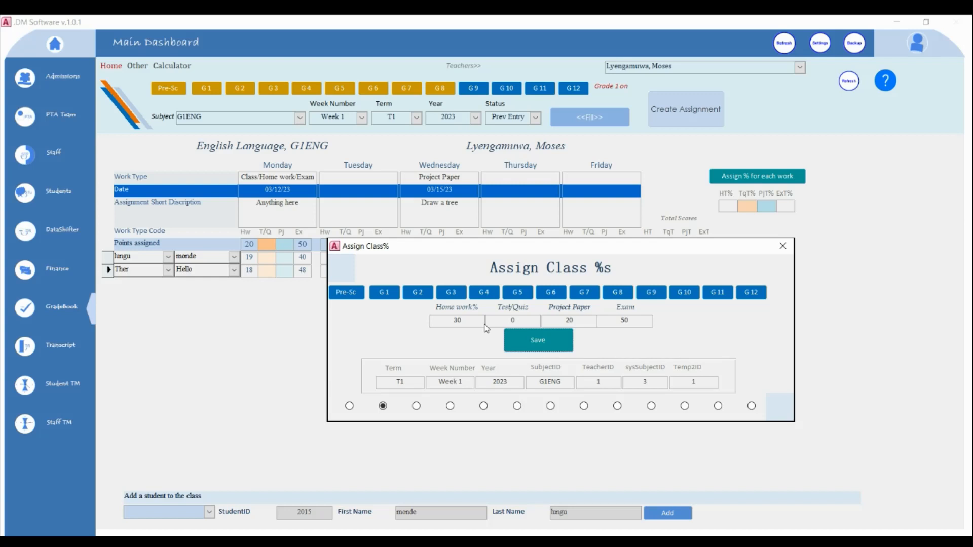
left_click(783, 247)
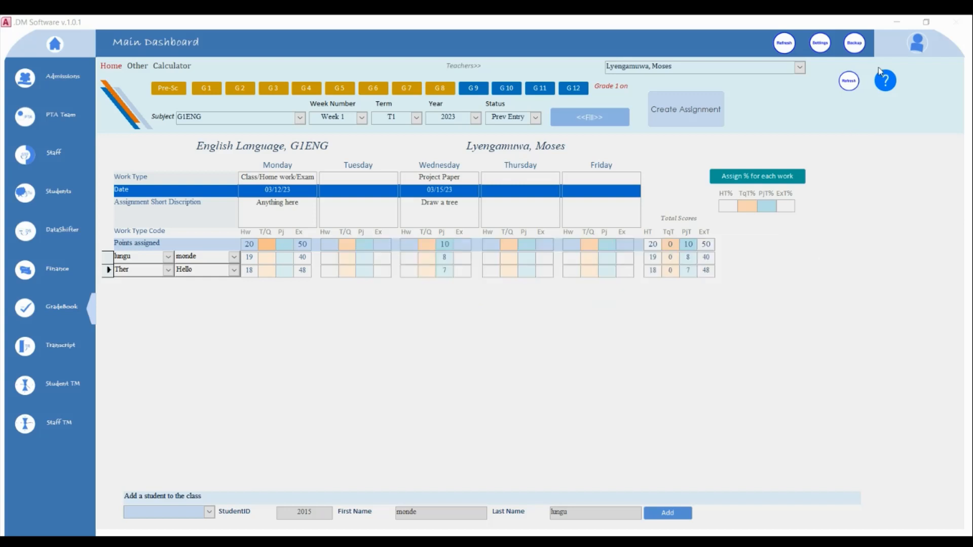
left_click(850, 83)
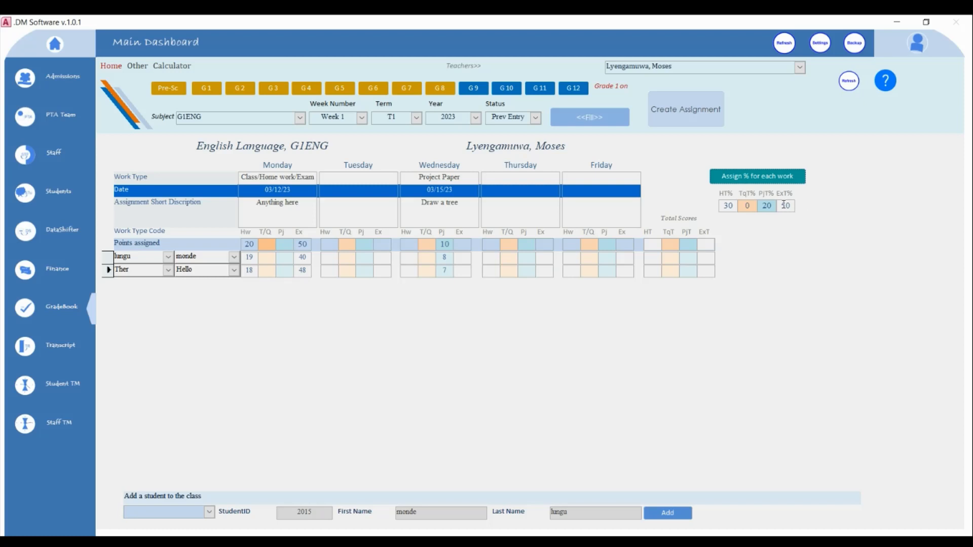
Switch the gradebook to Week 2 and fill it as a New Entry
left_click(360, 120)
left_click(334, 130)
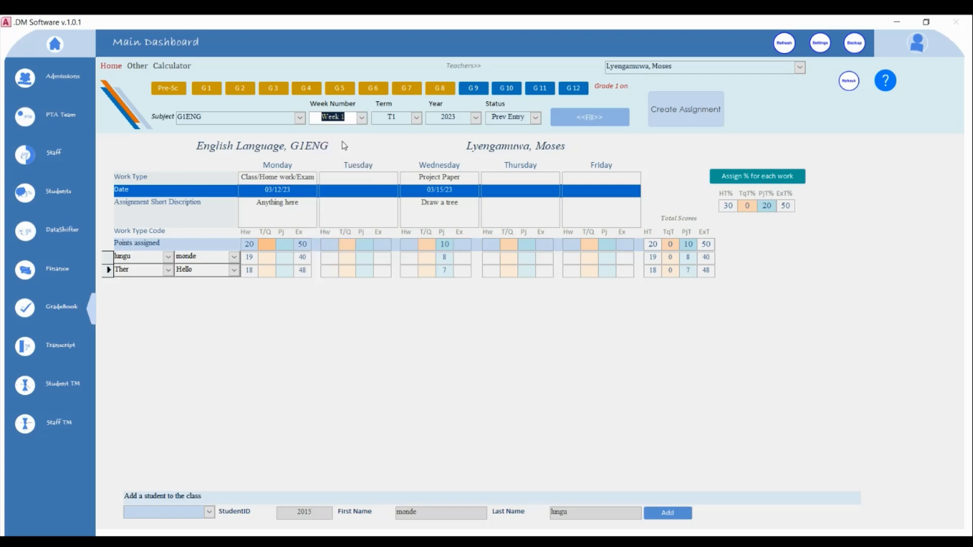
key("Down")
left_click(613, 126)
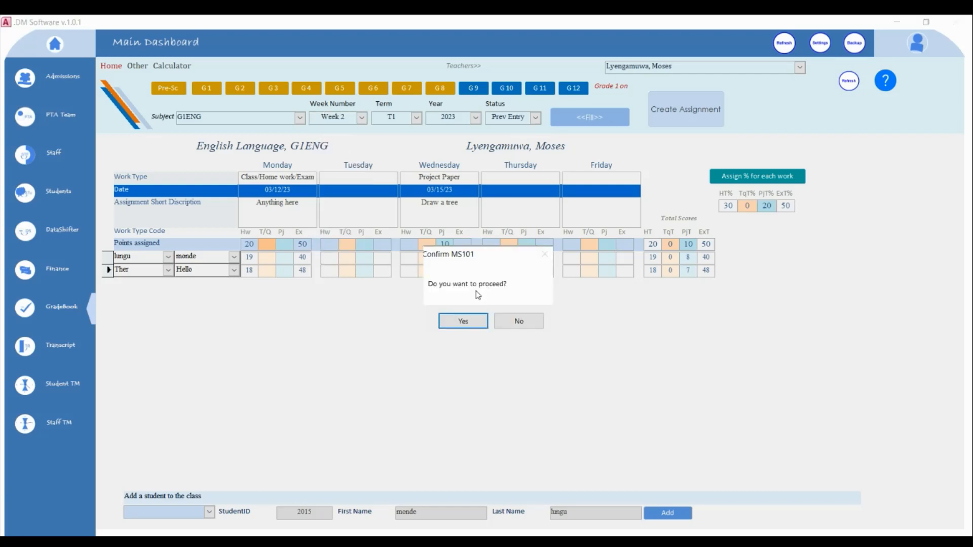
left_click(466, 323)
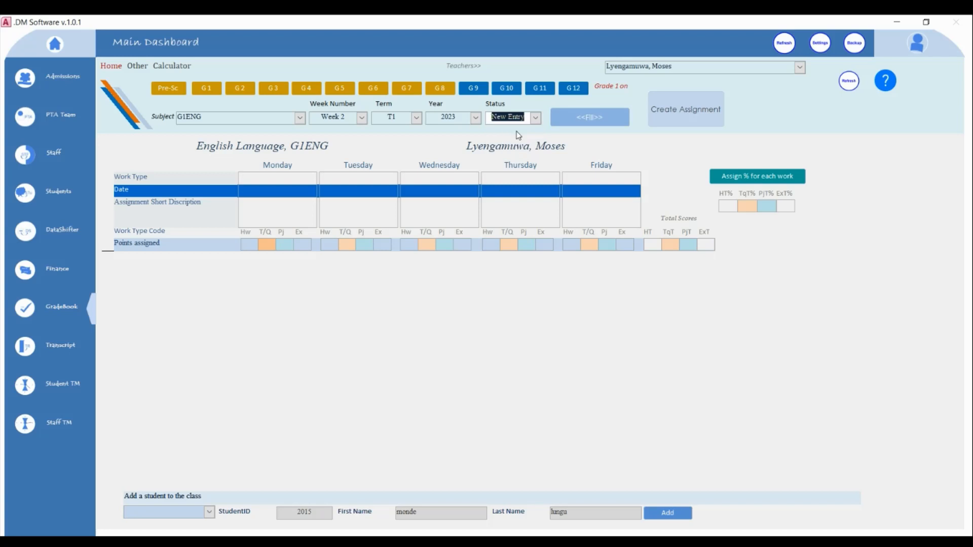
left_click(587, 118)
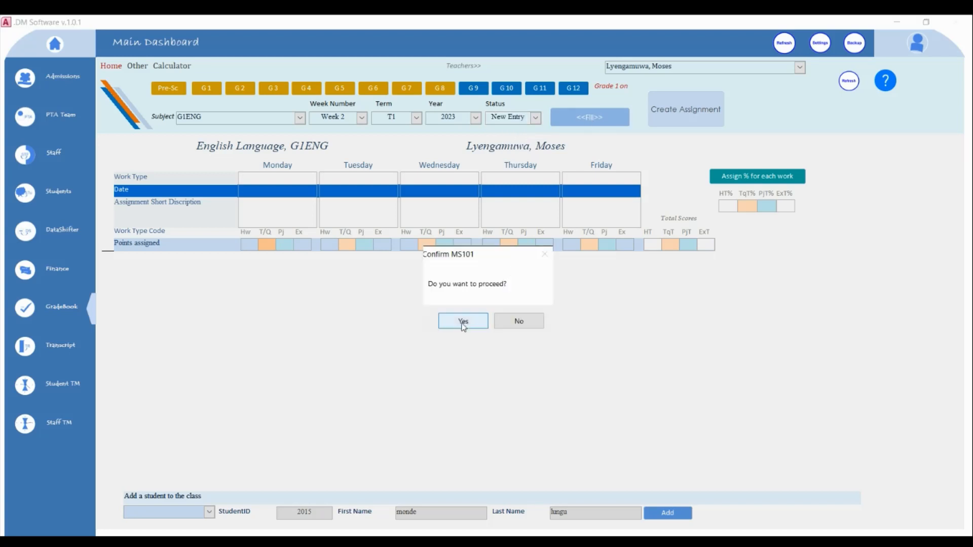
left_click(461, 323)
left_click(500, 325)
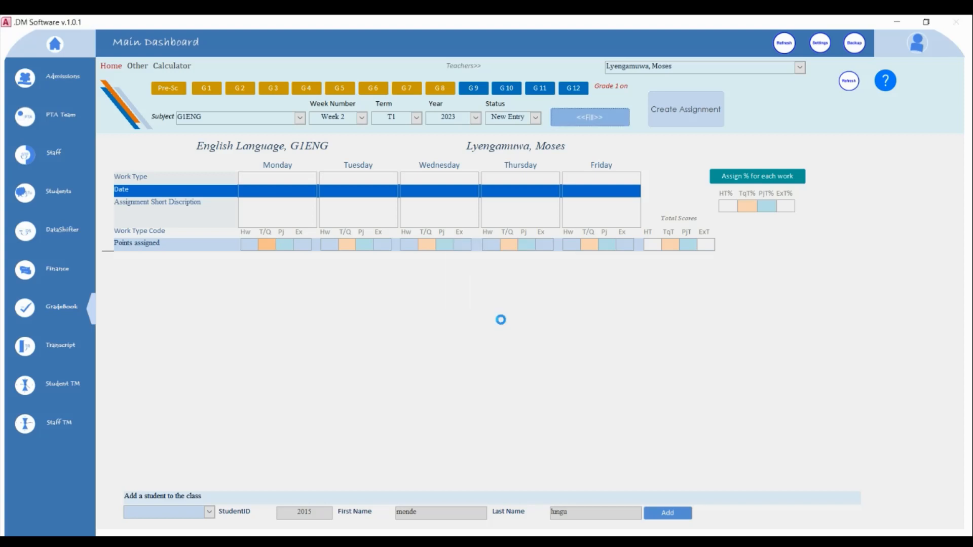
left_click(509, 326)
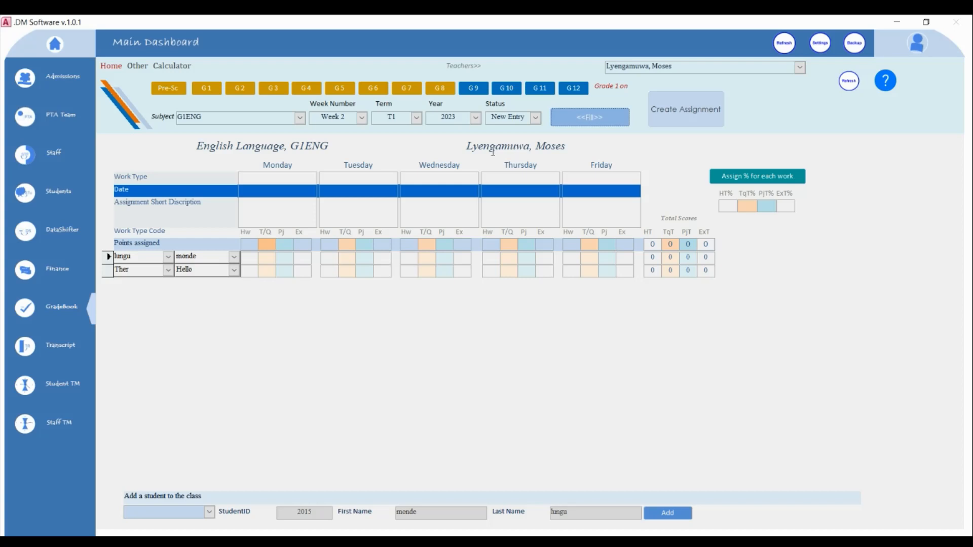
Start a new Grade 1 assignment with work type Class/Home work and the date 03/20/23
left_click(667, 109)
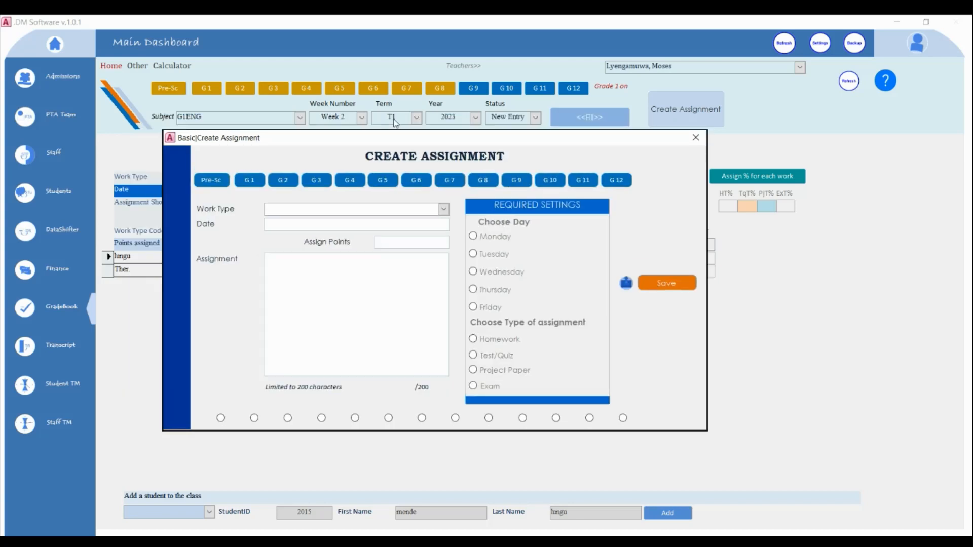
left_click(506, 217)
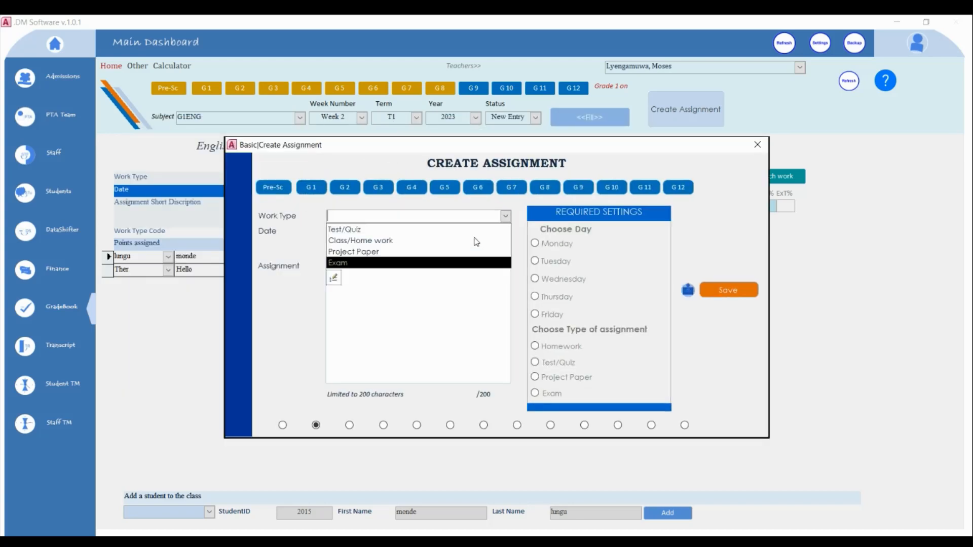
left_click(345, 240)
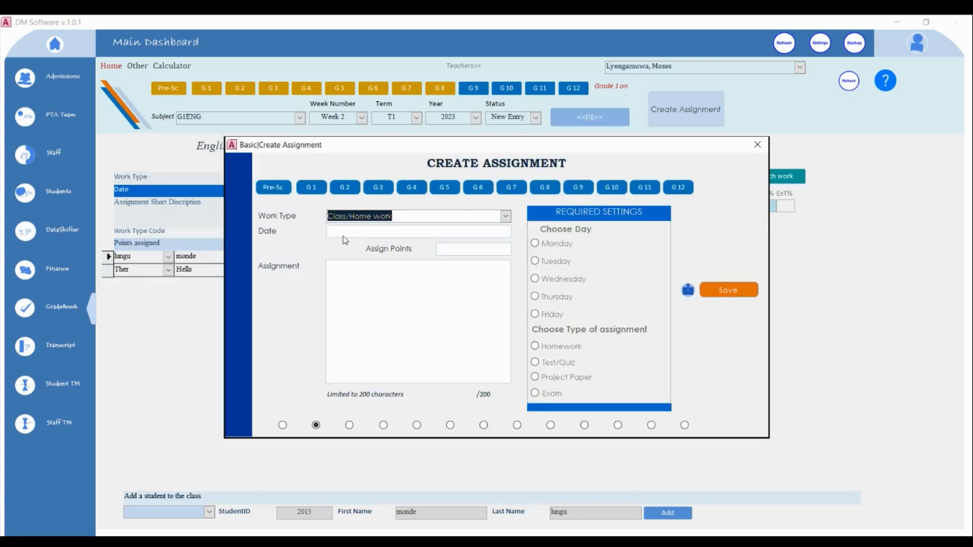
left_click(453, 231)
type("03/12/23")
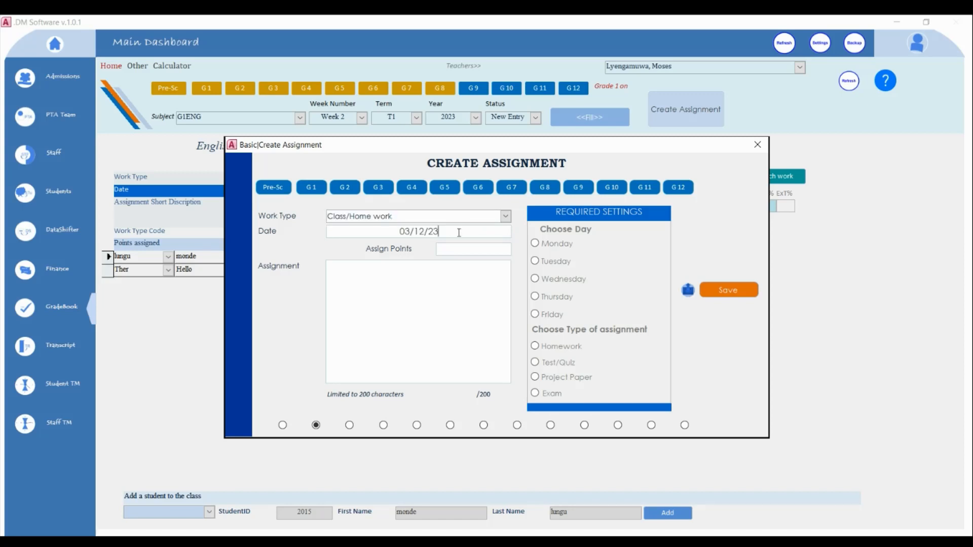
left_click_drag(427, 232, 418, 232)
key("BackSpace")
type("20")
Assign 10 points to the homework and enter "What is a verb?" as its description
key("Tab")
type("10")
left_click(374, 275)
type("What is a verb?")
Set the assignment to Monday and Homework, save it, and refresh the gradebook
left_click(536, 244)
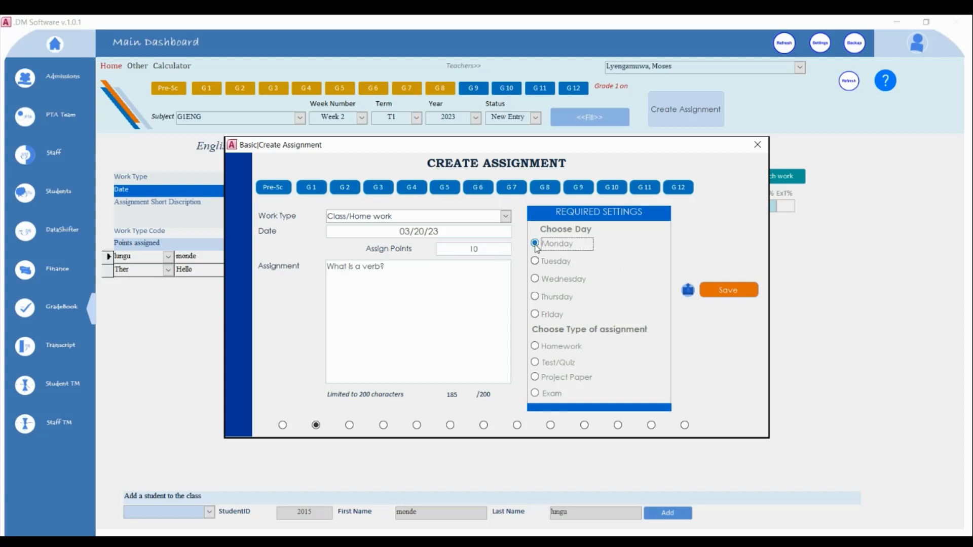
left_click(542, 348)
left_click(730, 290)
left_click(539, 329)
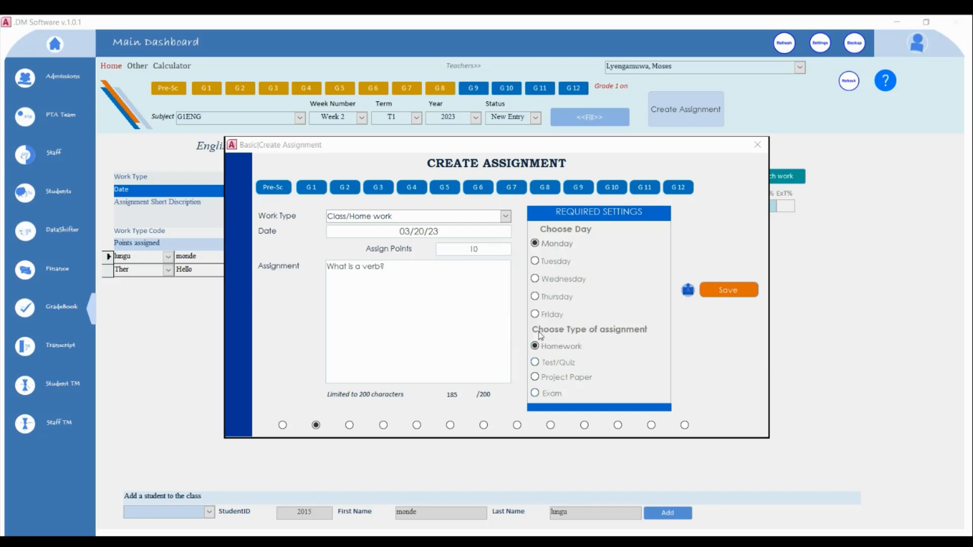
left_click(758, 145)
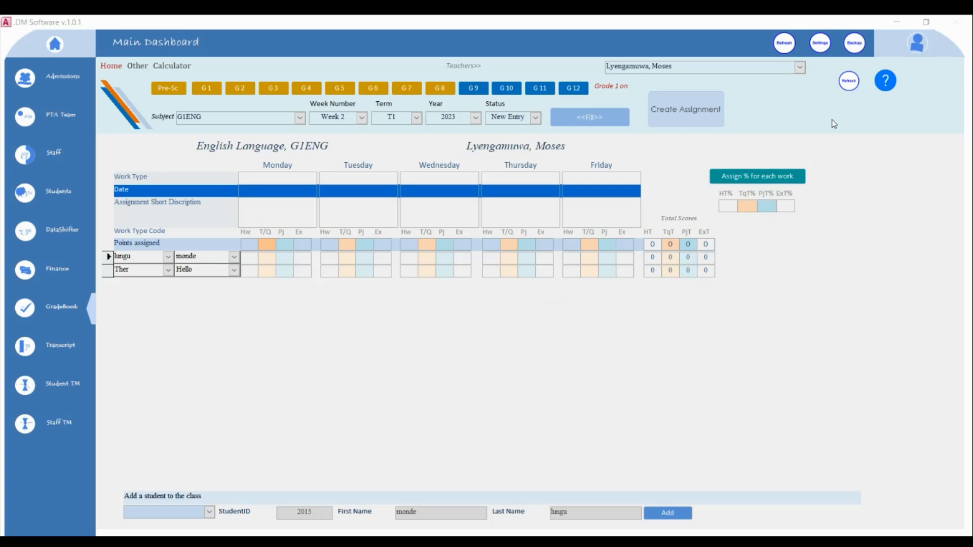
left_click(849, 81)
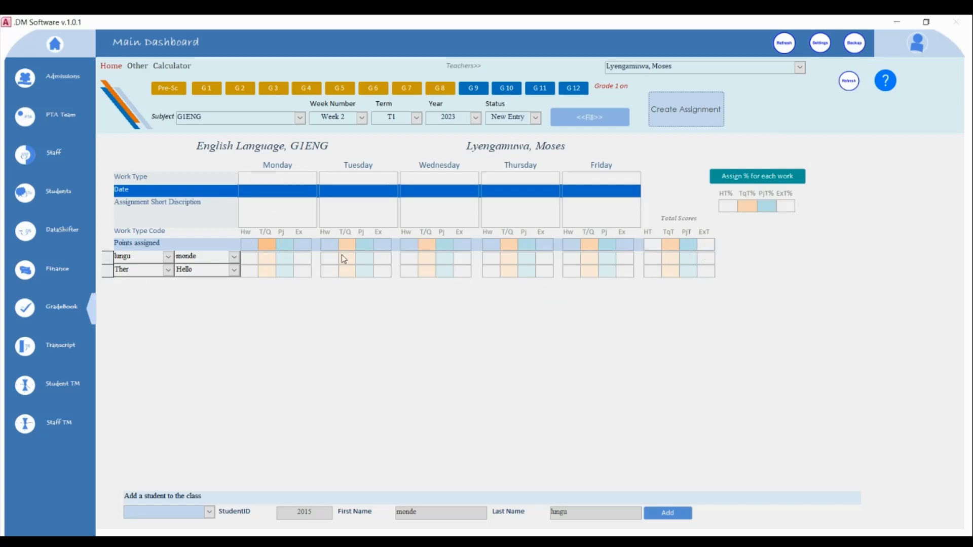
Enter Week 2 Monday homework scores of 9 for the first student and 8 for the second, and refresh the totals
left_click(254, 257)
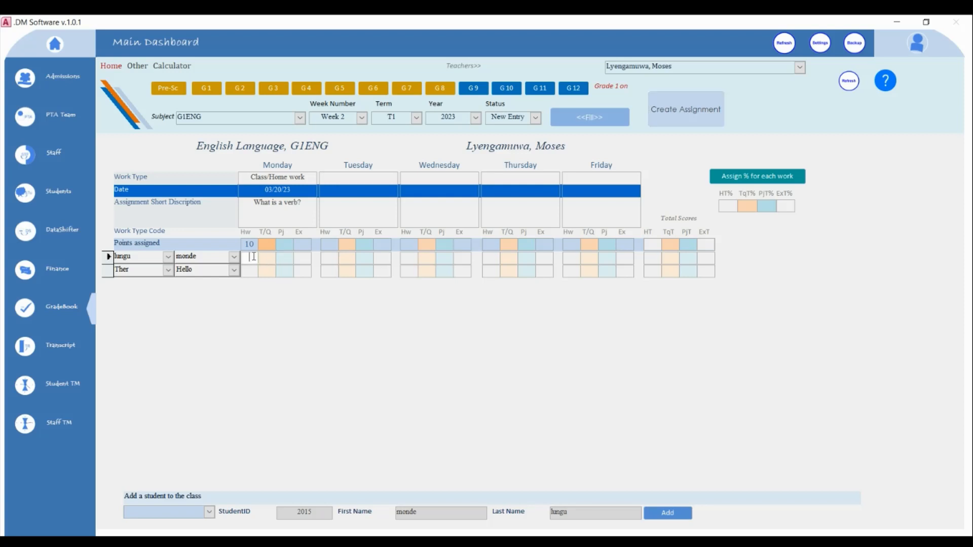
type("9")
left_click(253, 268)
type("8")
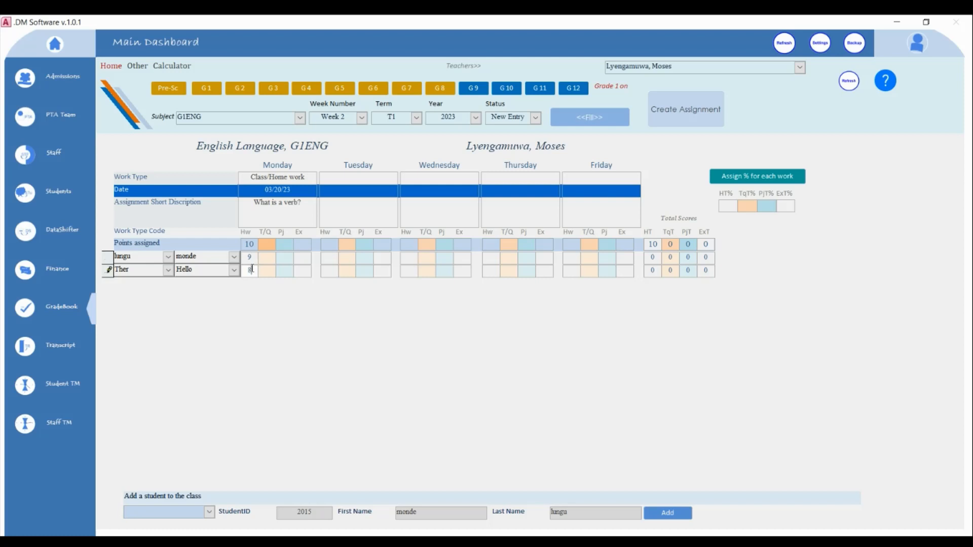
left_click(851, 81)
Open the T2 term calculator, select the first listed teacher, and filter the students to Grade 1
left_click(156, 66)
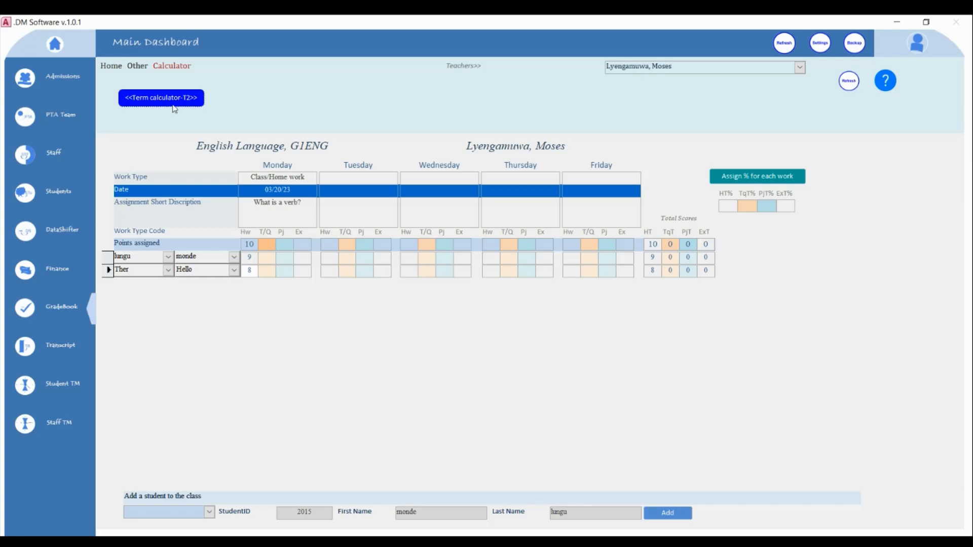
left_click(168, 99)
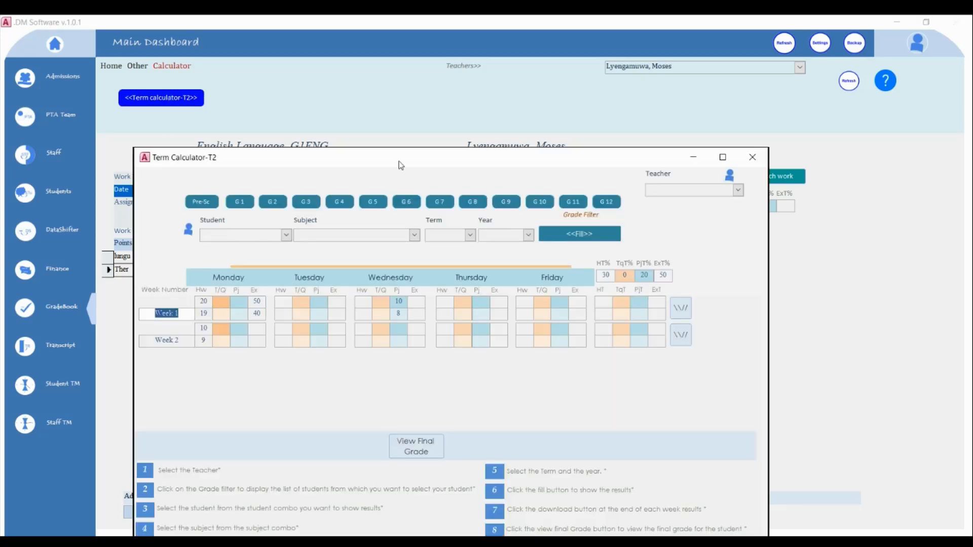
left_click_drag(397, 163, 369, 79)
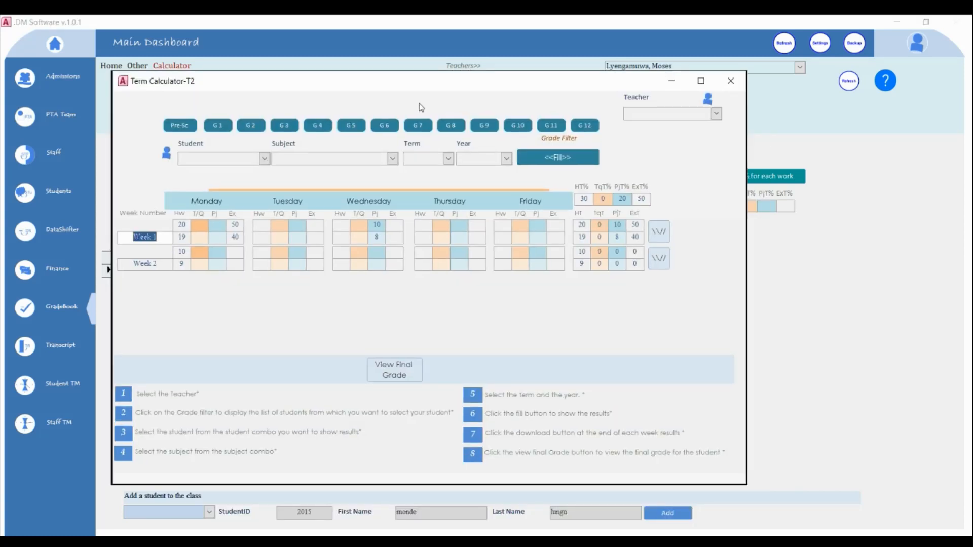
left_click(718, 115)
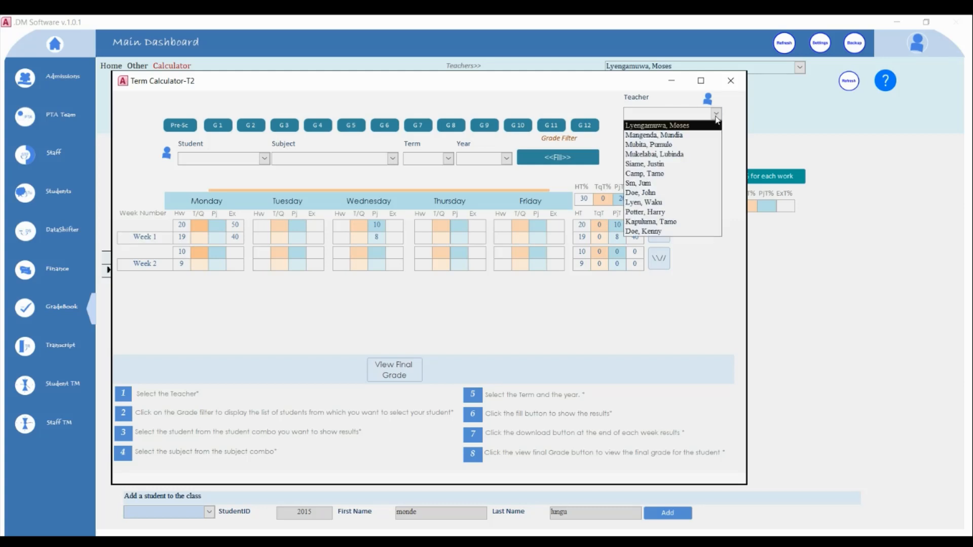
left_click(704, 126)
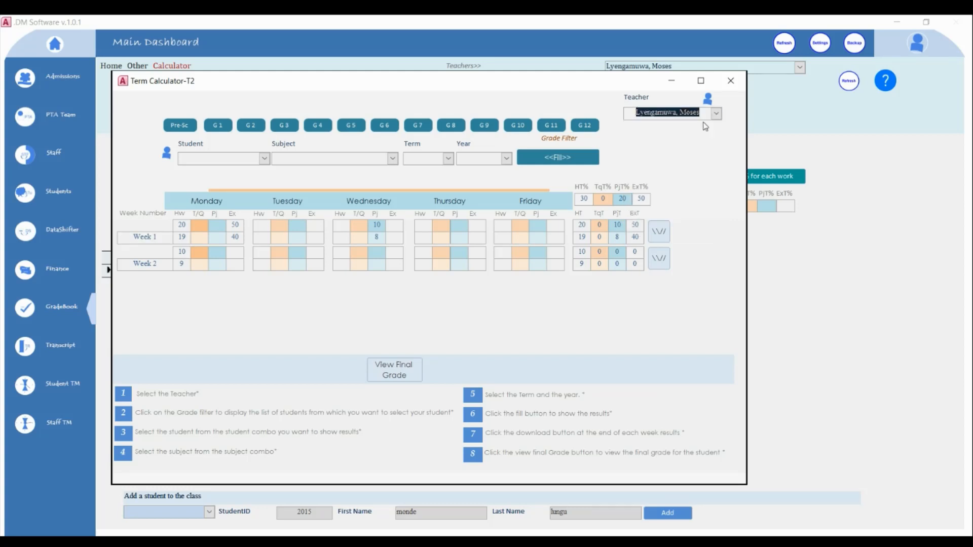
left_click(218, 125)
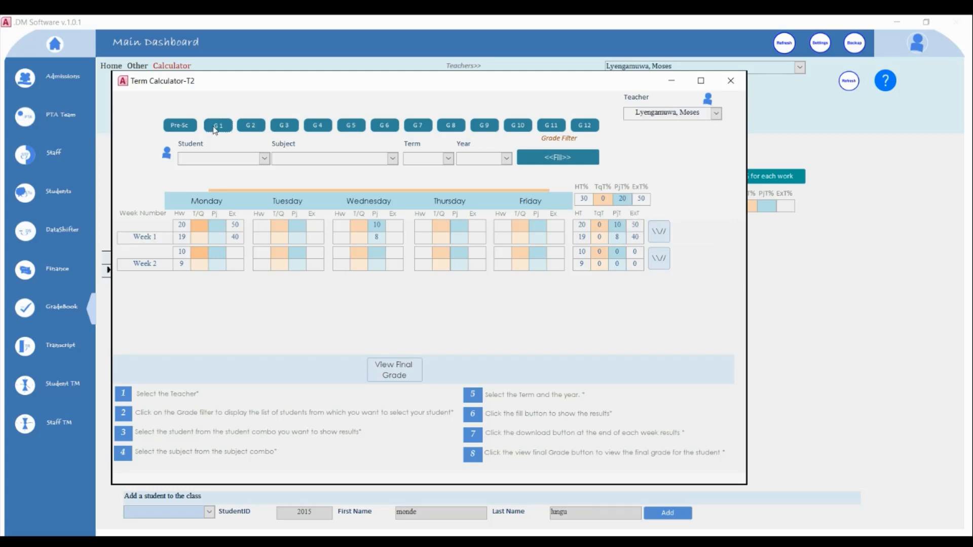
Fill the calculator with the first student's G1ENG results for term T1 and year 2023
left_click(264, 160)
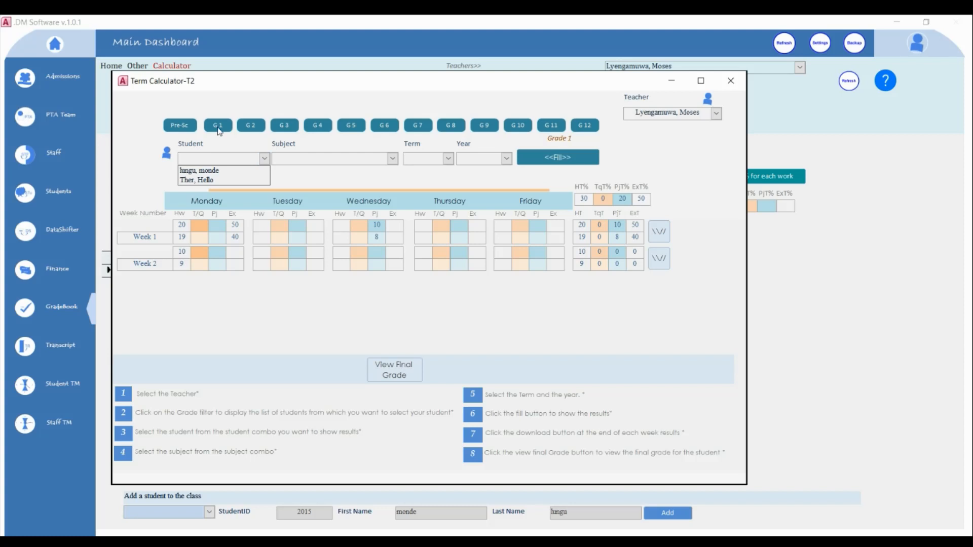
left_click(201, 172)
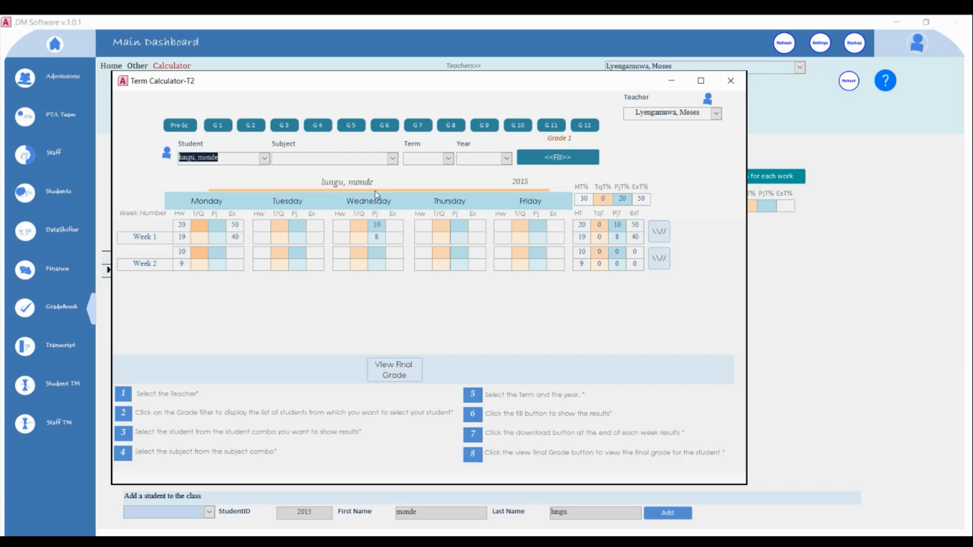
left_click(393, 158)
left_click(315, 222)
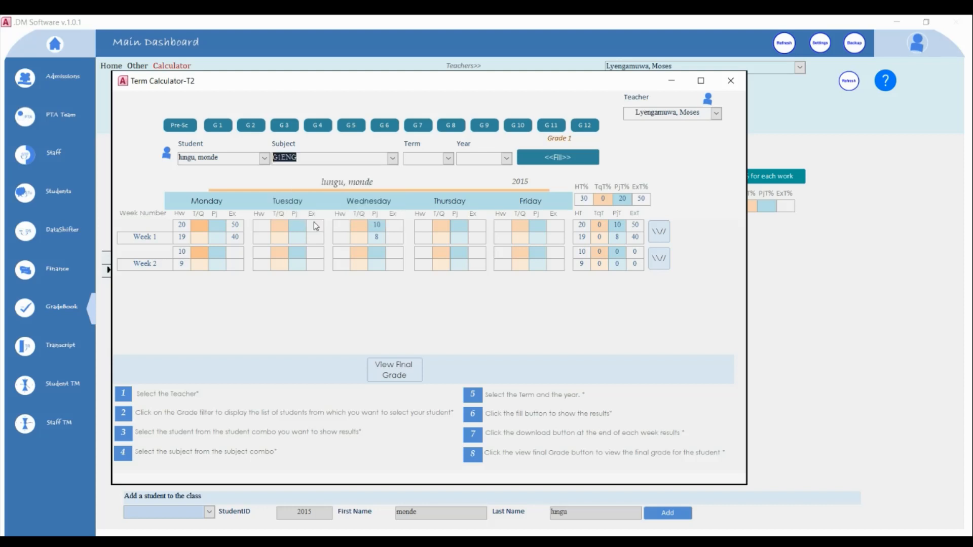
left_click(448, 158)
left_click(428, 167)
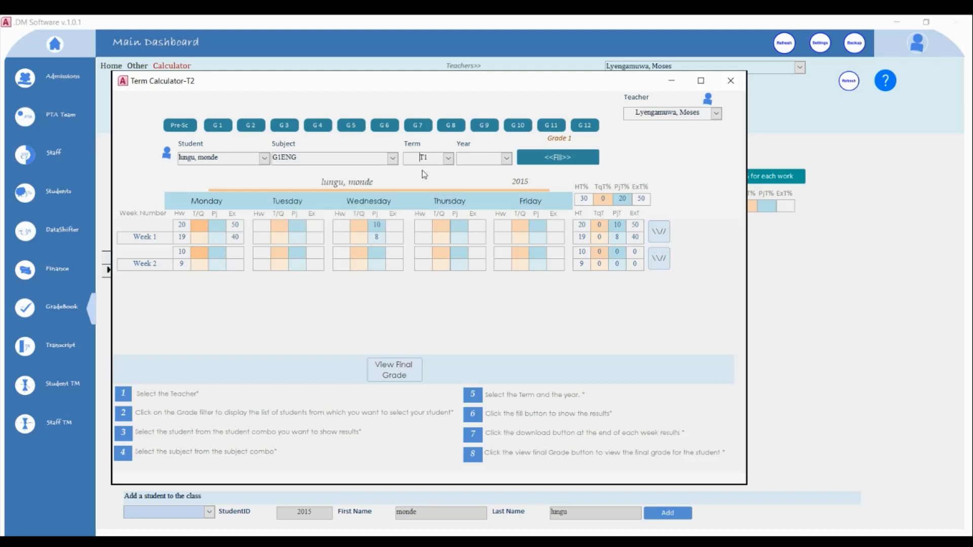
left_click(507, 158)
left_click(483, 199)
left_click(556, 158)
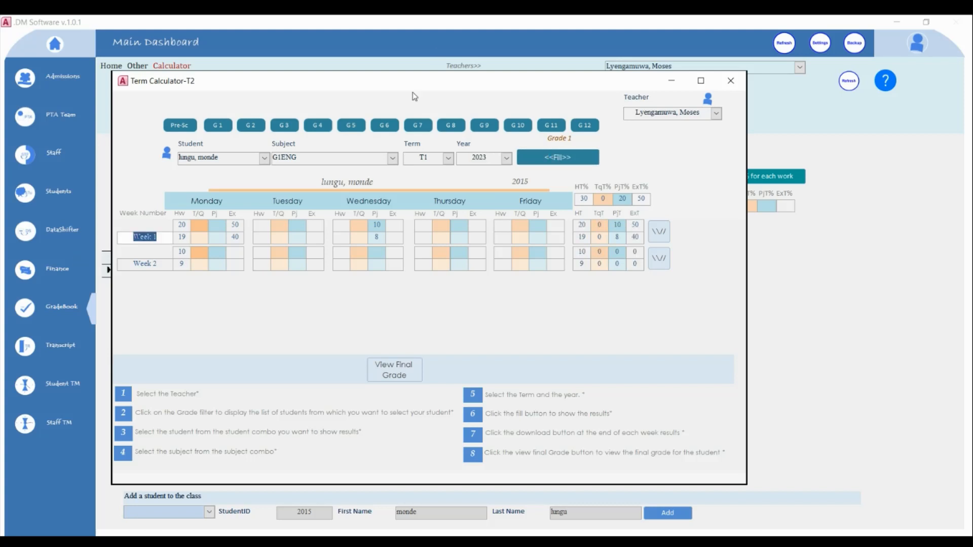
Check the percentage weights assigned to the student's Week 2 record in the term calculator
left_click_drag(399, 80, 471, 84)
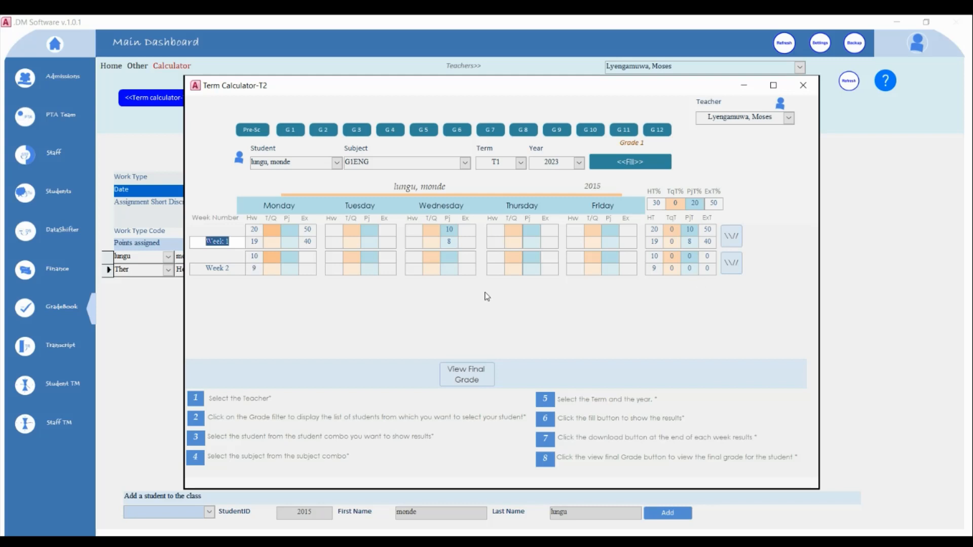
left_click(252, 257)
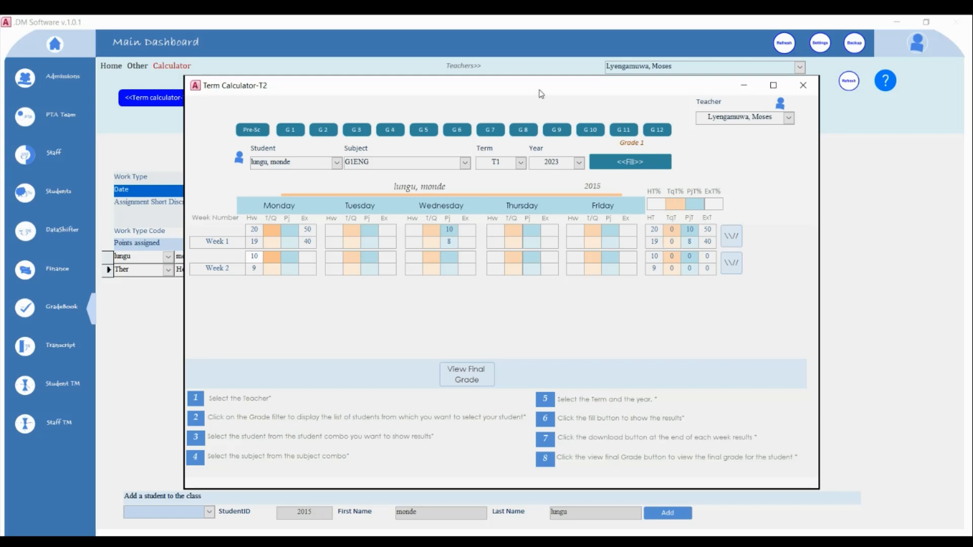
Examine the student's Week 1 and Week 2 points and the totals per work type in the term calculator
left_click_drag(539, 89, 449, 86)
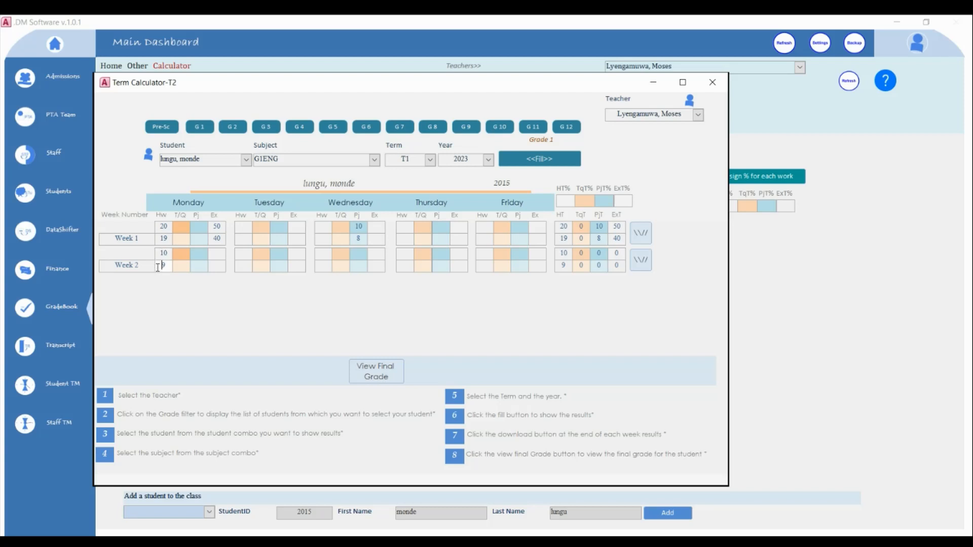
left_click(165, 227)
left_click(595, 265)
left_click(581, 266)
left_click(592, 238)
left_click(583, 266)
left_click(598, 228)
Download the student's Week 1 and Week 2 results and calculate the G1ENG term grade in the final grade view
left_click(642, 262)
left_click(641, 234)
left_click(376, 375)
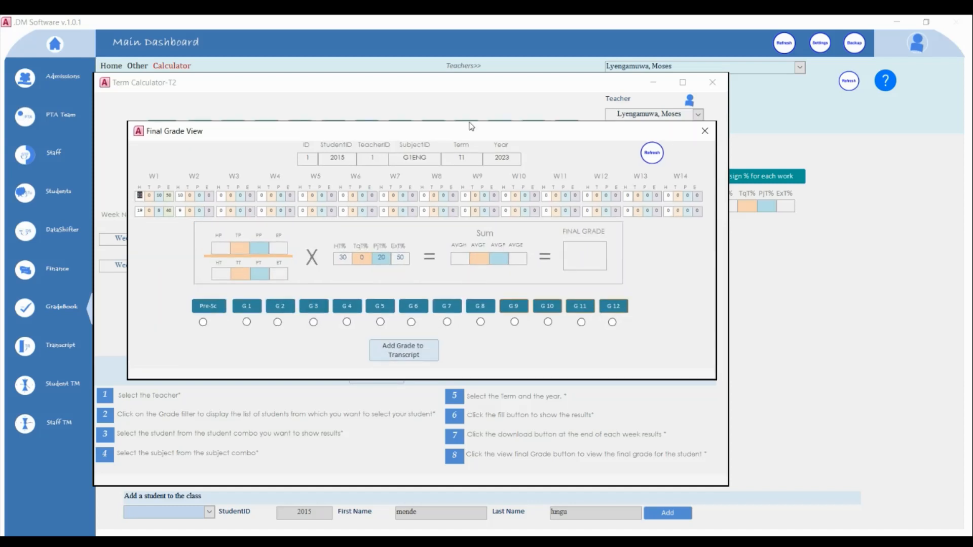
left_click_drag(467, 125, 490, 151)
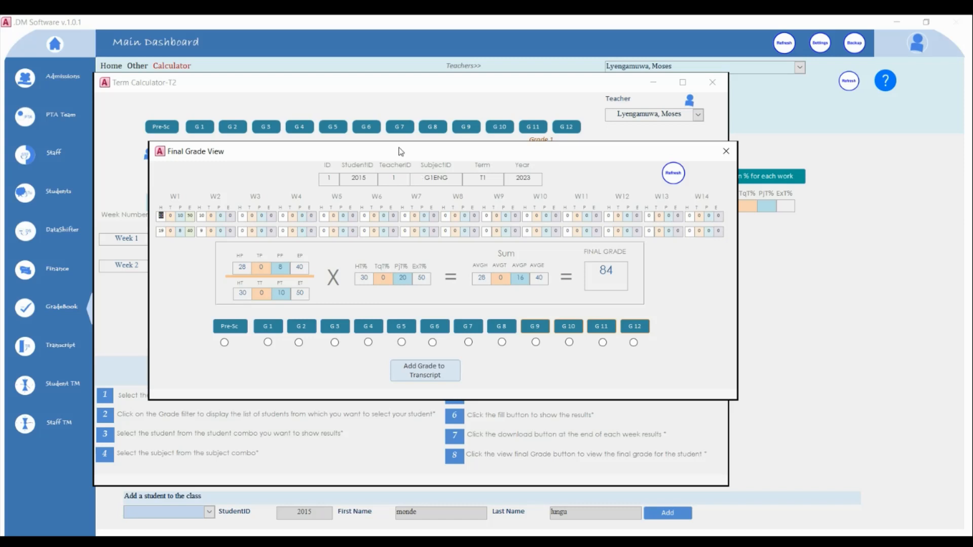
Review the weekly scores, homework totals and percentage weights behind the final grade, and refresh the calculation
left_click_drag(391, 147, 408, 142)
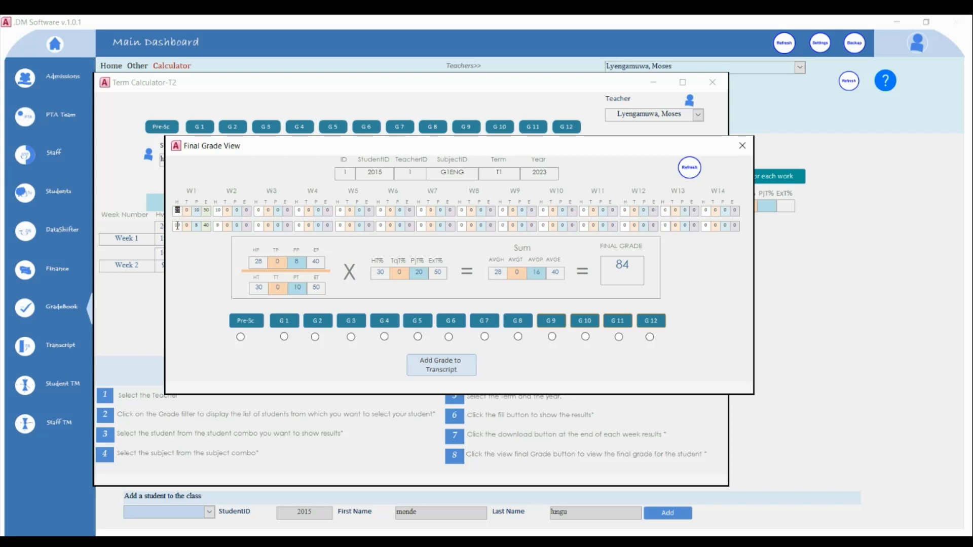
left_click(191, 212)
left_click(221, 210)
left_click(259, 288)
mouse_move(565, 151)
left_mouse_down()
mouse_move(506, 182)
mouse_move(573, 140)
left_mouse_up()
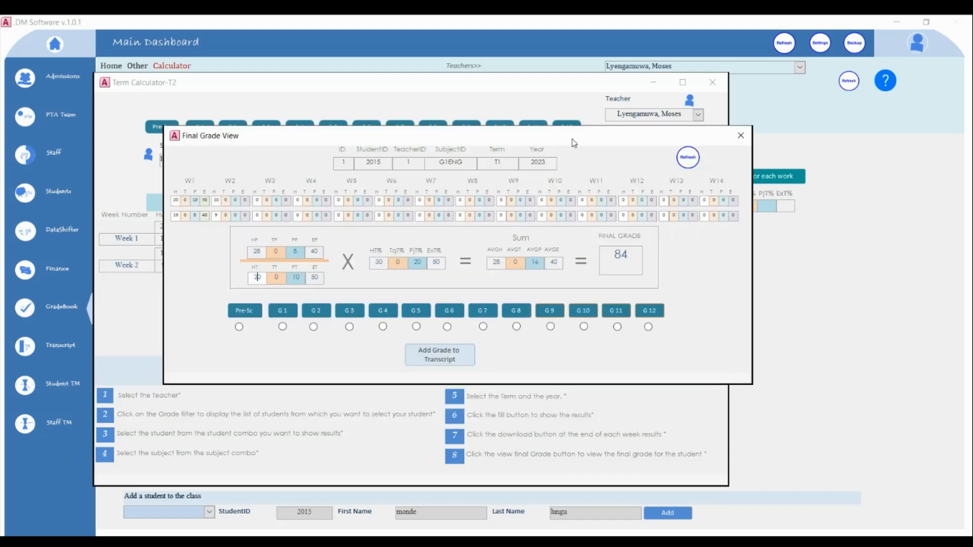
left_click(690, 159)
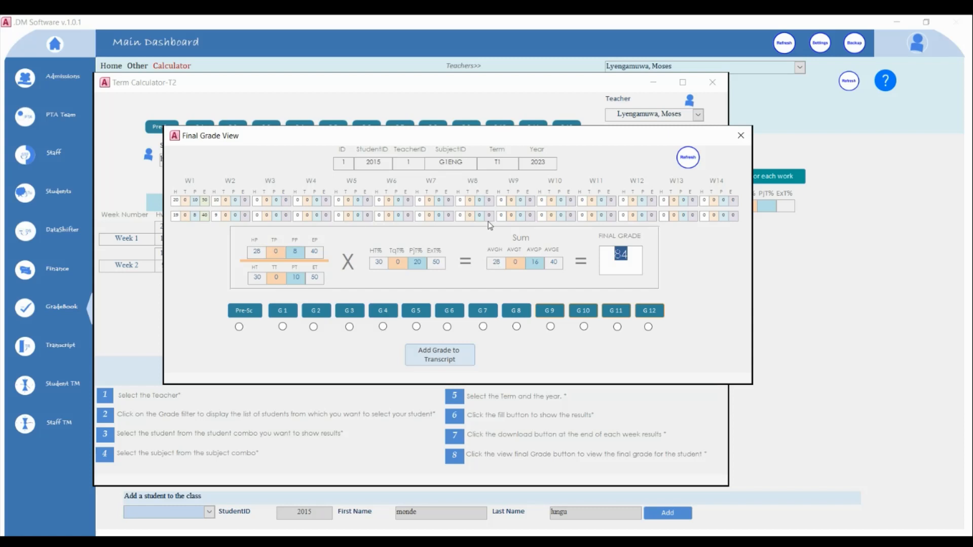
mouse_move(538, 150)
left_mouse_down()
mouse_move(506, 182)
mouse_move(549, 215)
mouse_move(549, 163)
mouse_move(485, 172)
mouse_move(539, 164)
left_mouse_up()
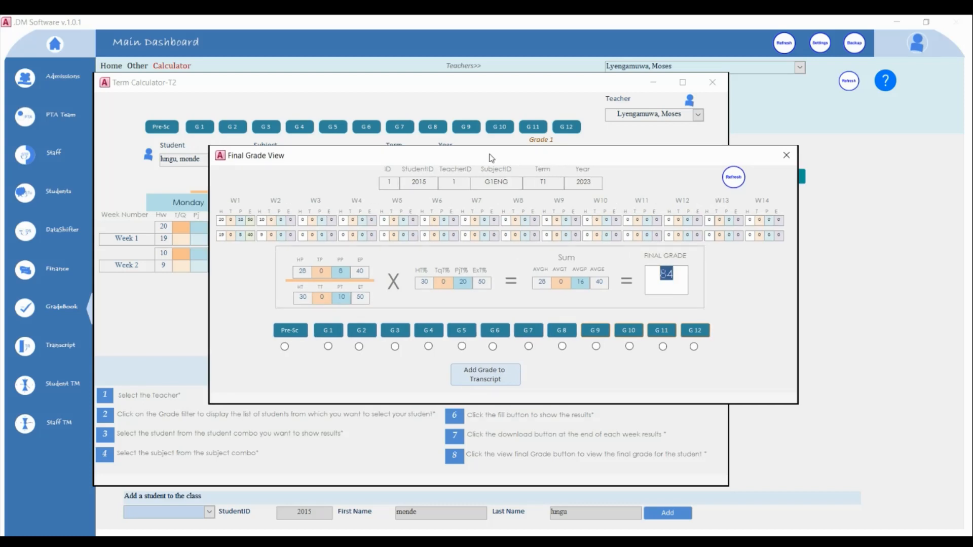
left_click_drag(516, 157, 497, 165)
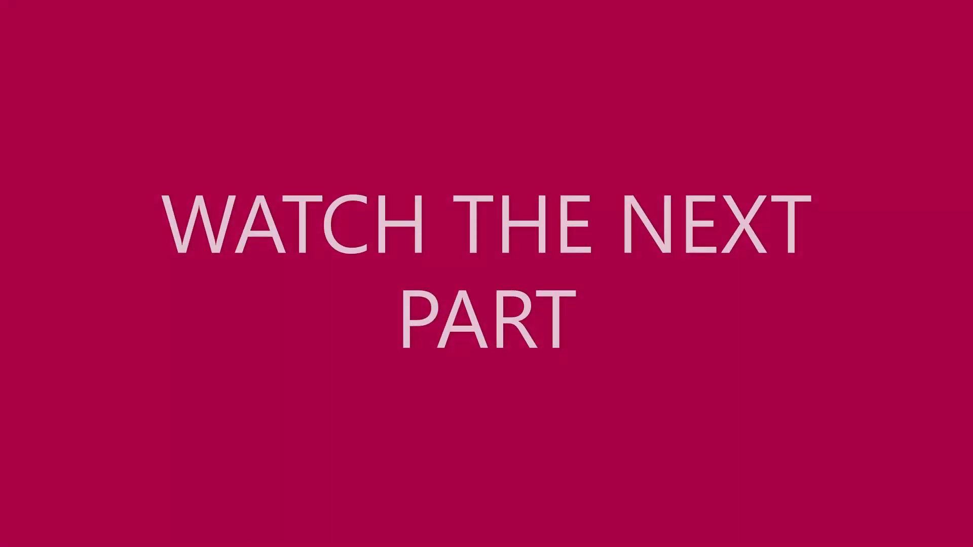